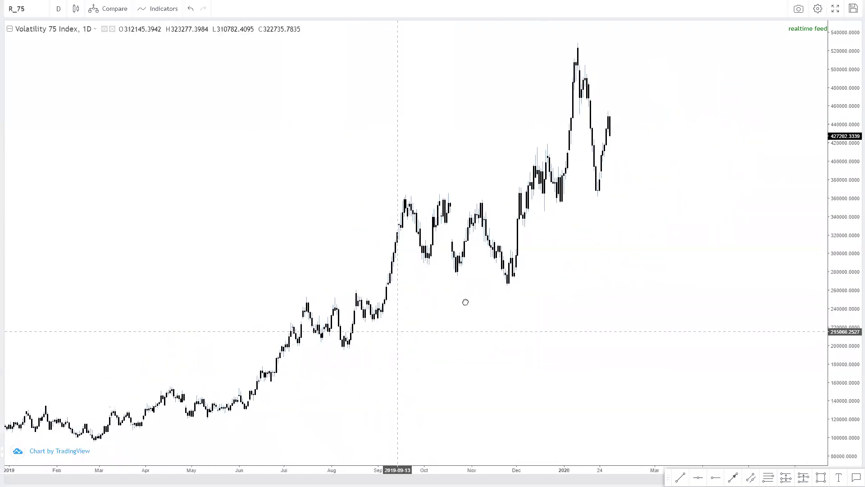
Pan the daily R_75 chart back so December 2018 through January 2020 is visible.
{"action": "left_click_drag", "start_coordinate": [464, 299], "coordinate": [546, 299]}
{"action": "left_click_drag", "start_coordinate": [564, 346], "coordinate": [564, 346]}
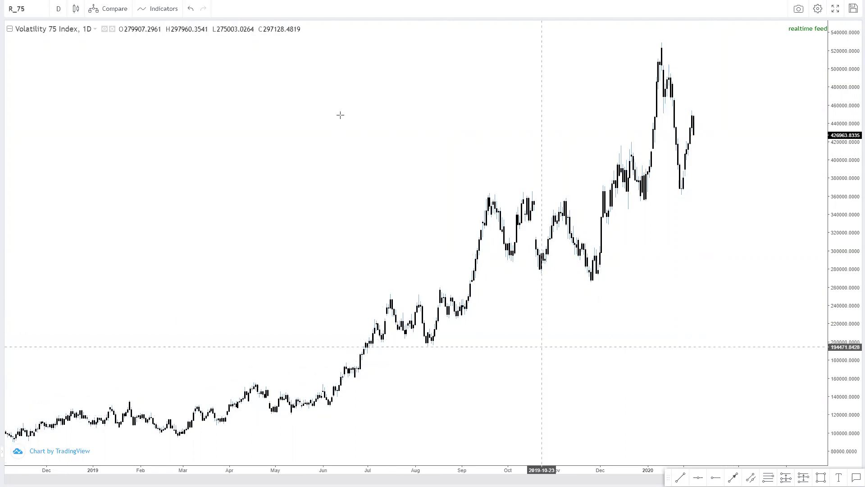
{"action": "mouse_move", "coordinate": [329, 403]}
{"action": "left_mouse_down"}
{"action": "mouse_move", "coordinate": [395, 297]}
{"action": "mouse_move", "coordinate": [426, 344]}
{"action": "mouse_move", "coordinate": [439, 294]}
{"action": "mouse_move", "coordinate": [453, 299]}
{"action": "mouse_move", "coordinate": [467, 282]}
{"action": "left_mouse_up"}
{"action": "mouse_move", "coordinate": [485, 228]}
{"action": "left_mouse_down"}
{"action": "mouse_move", "coordinate": [492, 201]}
{"action": "mouse_move", "coordinate": [513, 251]}
{"action": "mouse_move", "coordinate": [532, 194]}
{"action": "left_mouse_up"}
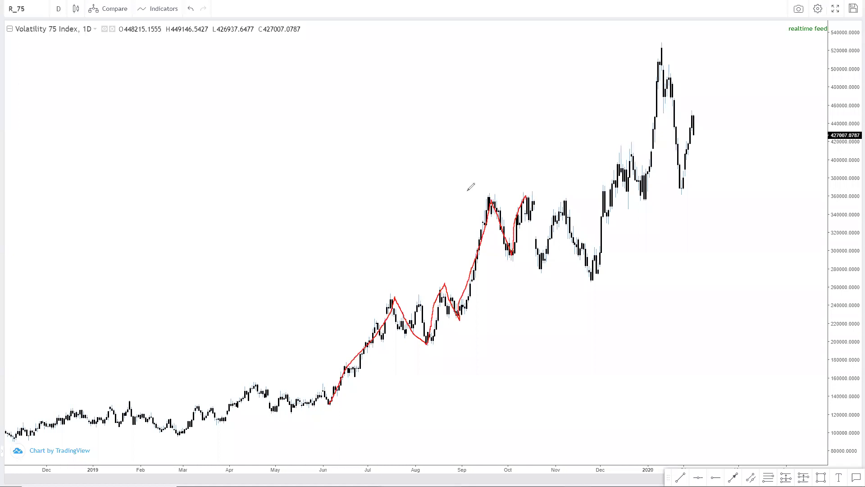
{"action": "left_click_drag", "start_coordinate": [468, 190], "coordinate": [550, 193]}
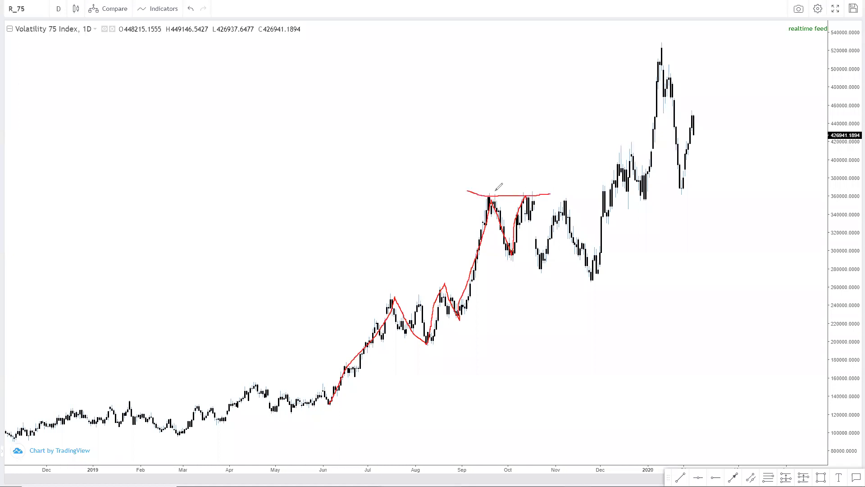
{"action": "mouse_move", "coordinate": [494, 188]}
{"action": "left_mouse_down"}
{"action": "mouse_move", "coordinate": [501, 205]}
{"action": "mouse_move", "coordinate": [488, 189]}
{"action": "mouse_move", "coordinate": [521, 202]}
{"action": "mouse_move", "coordinate": [518, 193]}
{"action": "left_mouse_up"}
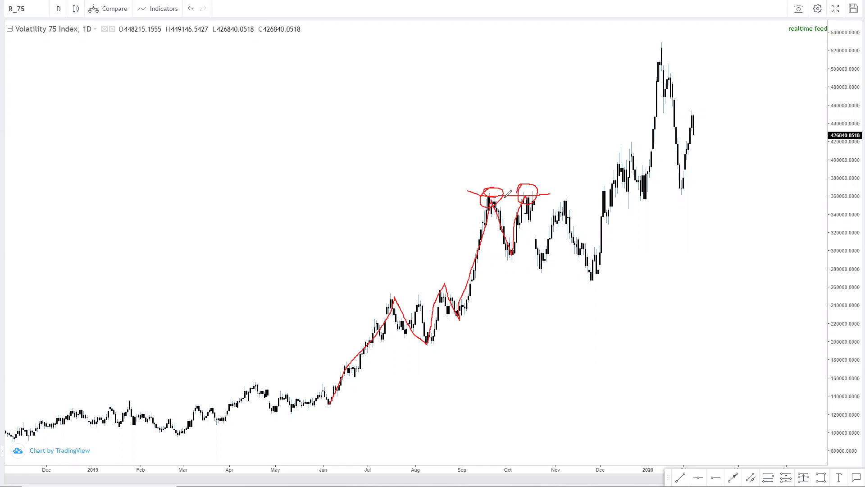
{"action": "mouse_move", "coordinate": [525, 198]}
{"action": "left_mouse_down"}
{"action": "mouse_move", "coordinate": [544, 257]}
{"action": "mouse_move", "coordinate": [568, 198]}
{"action": "mouse_move", "coordinate": [580, 241]}
{"action": "left_mouse_up"}
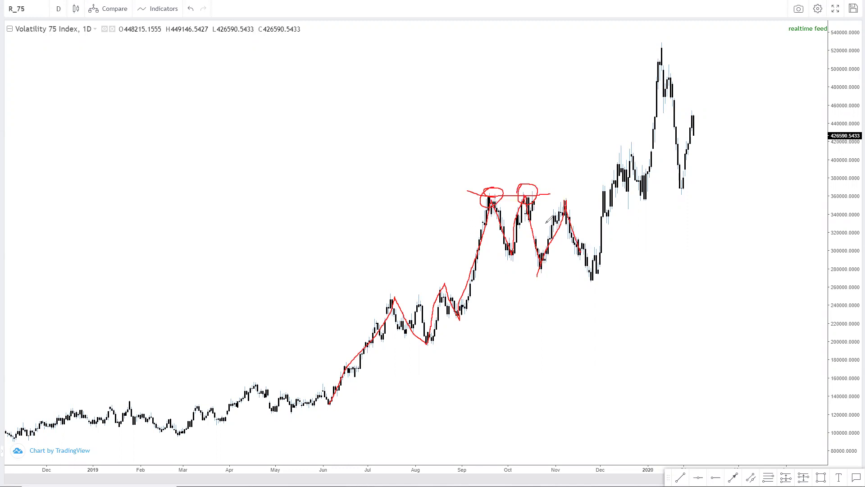
{"action": "mouse_move", "coordinate": [565, 191]}
{"action": "left_mouse_down"}
{"action": "mouse_move", "coordinate": [553, 204]}
{"action": "mouse_move", "coordinate": [569, 202]}
{"action": "left_mouse_up"}
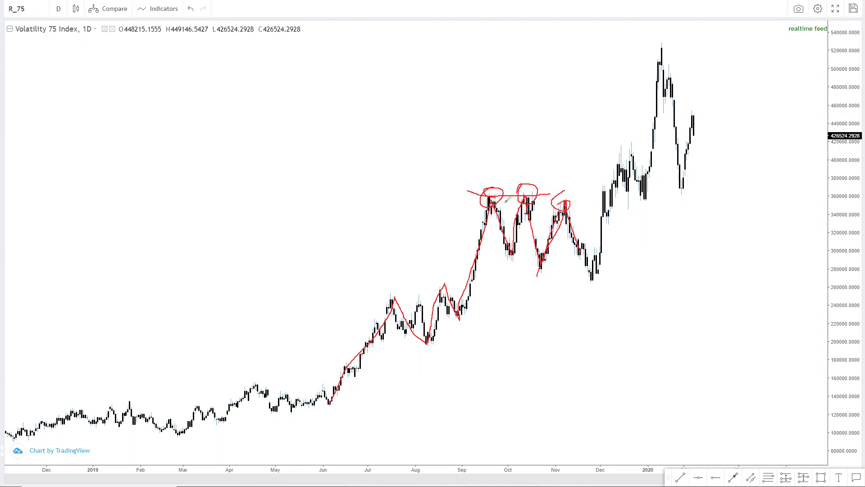
{"action": "mouse_move", "coordinate": [477, 194]}
{"action": "left_mouse_down"}
{"action": "mouse_move", "coordinate": [479, 266]}
{"action": "mouse_move", "coordinate": [591, 256]}
{"action": "mouse_move", "coordinate": [600, 223]}
{"action": "mouse_move", "coordinate": [564, 192]}
{"action": "mouse_move", "coordinate": [534, 194]}
{"action": "left_mouse_up"}
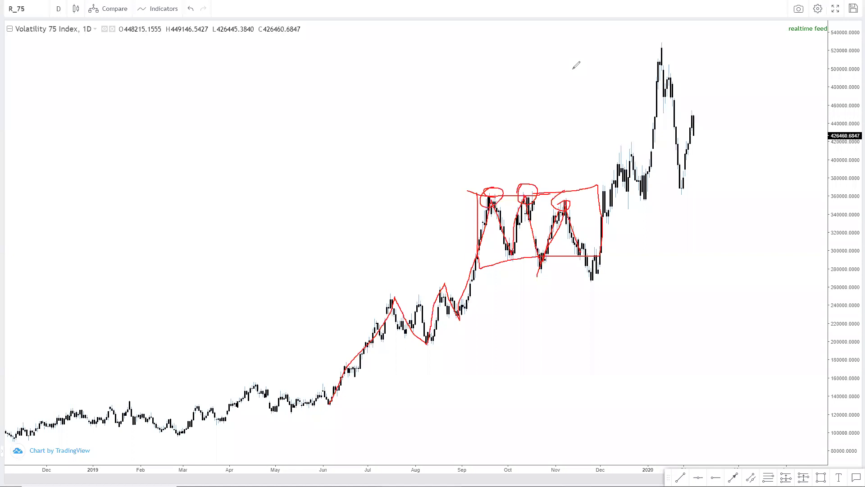
{"action": "mouse_move", "coordinate": [594, 261]}
{"action": "left_mouse_down"}
{"action": "mouse_move", "coordinate": [617, 151]}
{"action": "mouse_move", "coordinate": [645, 204]}
{"action": "mouse_move", "coordinate": [671, 44]}
{"action": "mouse_move", "coordinate": [689, 185]}
{"action": "left_mouse_up"}
{"action": "mouse_move", "coordinate": [669, 191]}
{"action": "left_mouse_down"}
{"action": "mouse_move", "coordinate": [688, 185]}
{"action": "mouse_move", "coordinate": [695, 126]}
{"action": "left_mouse_up"}
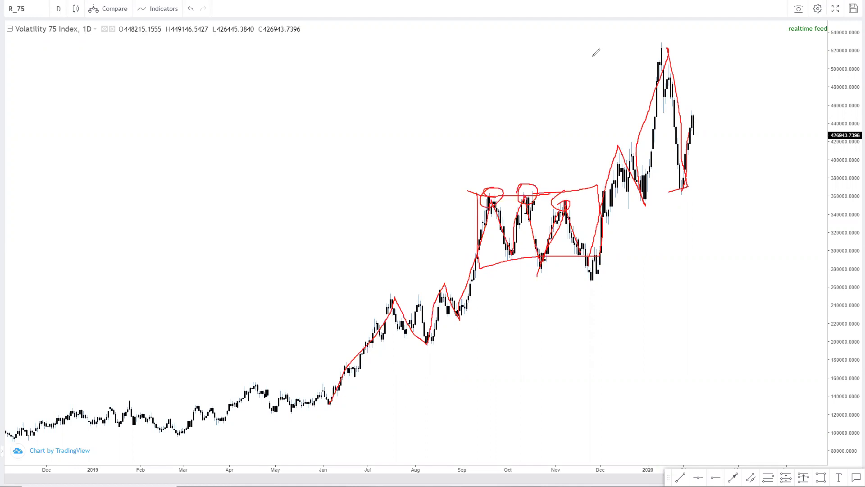
{"action": "key", "text": "e"}
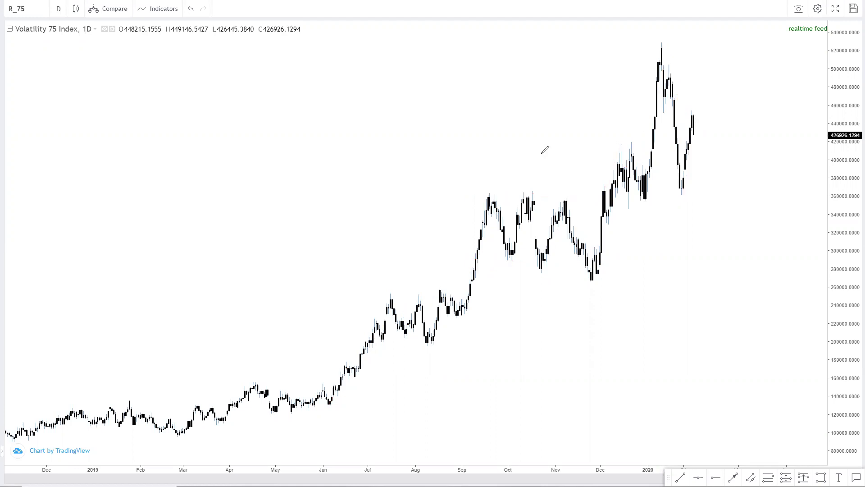
Zoom in and switch the chart style to Line.
{"action": "scroll", "coordinate": [554, 222], "scroll_direction": "up", "scroll_amount": 3}
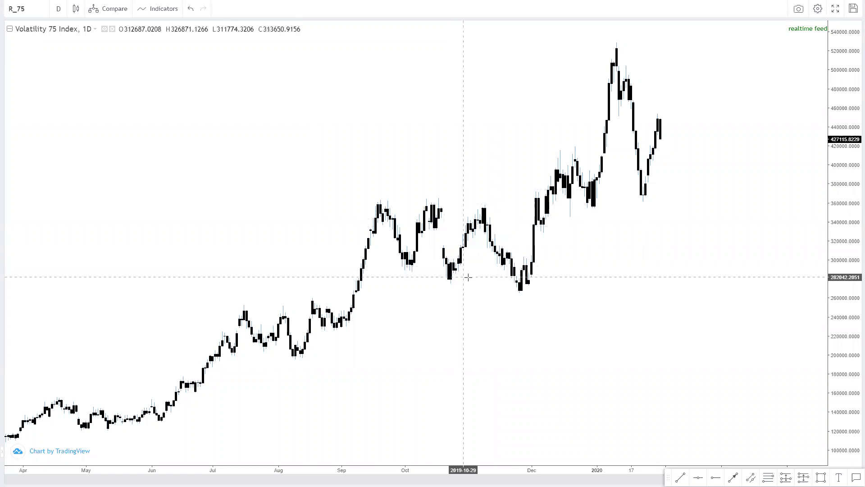
{"action": "left_click", "coordinate": [75, 8]}
{"action": "left_click", "coordinate": [92, 102]}
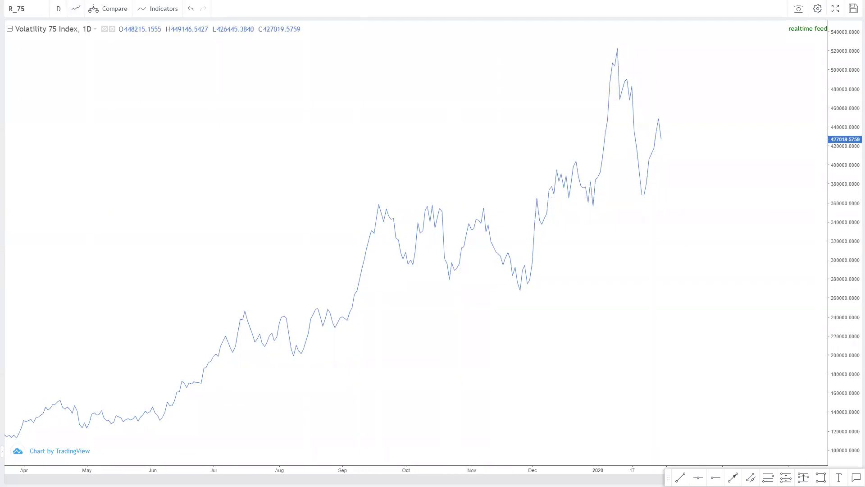
Draw a rectangle over the mid-September to early-December range (about 293,000–360,000), then restore candles.
{"action": "left_click", "coordinate": [821, 477]}
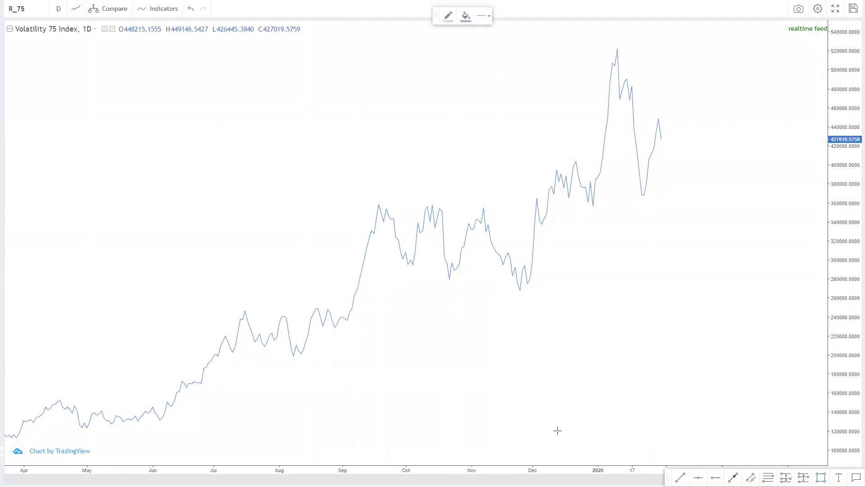
{"action": "left_click", "coordinate": [372, 203]}
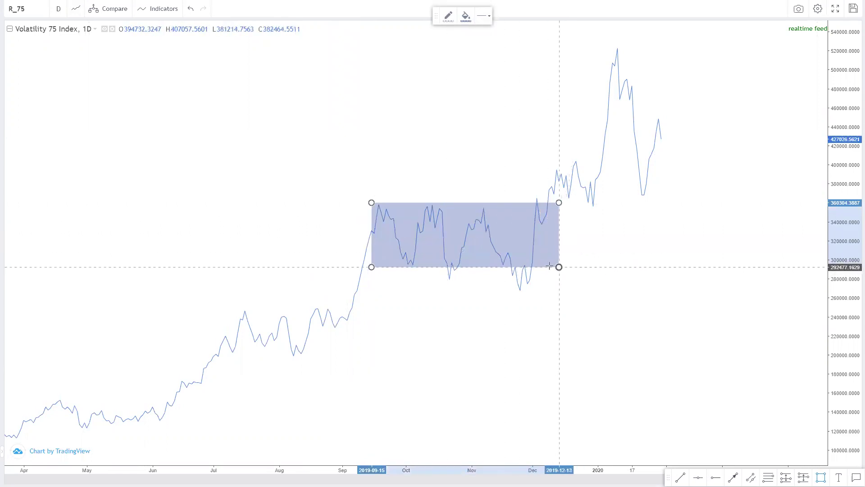
{"action": "left_click", "coordinate": [546, 267]}
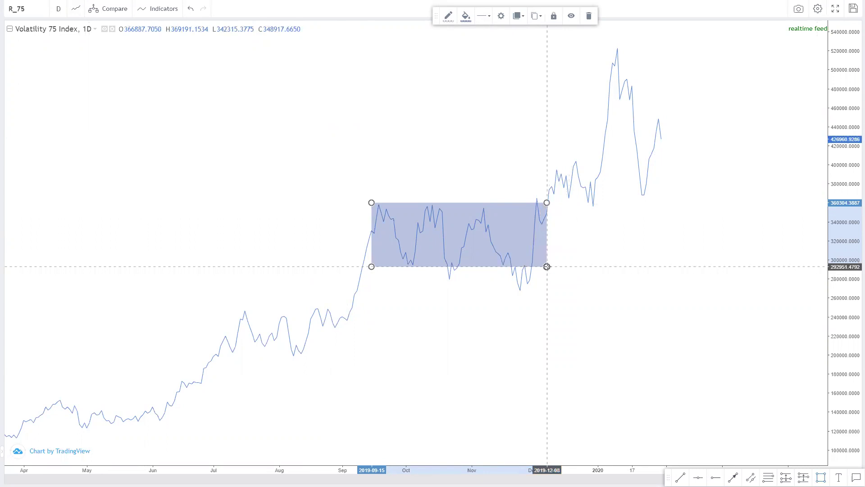
{"action": "left_click", "coordinate": [585, 267]}
{"action": "left_click", "coordinate": [76, 9]}
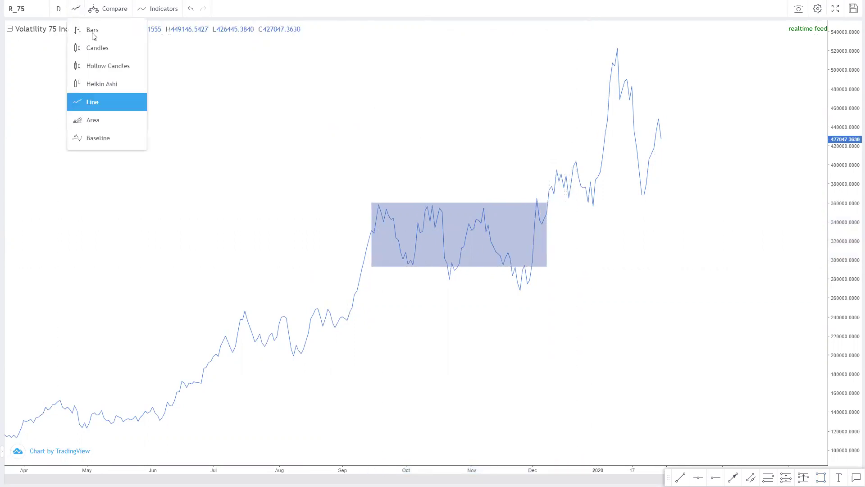
{"action": "left_click", "coordinate": [125, 52]}
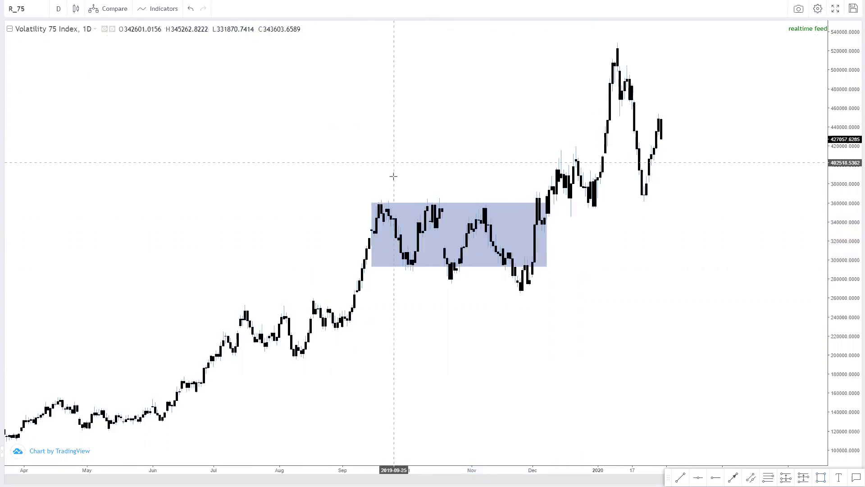
Zoom and pan to frame July through January, then select the Horizontal Ray tool.
{"action": "scroll", "coordinate": [383, 177], "scroll_direction": "down", "scroll_amount": 1}
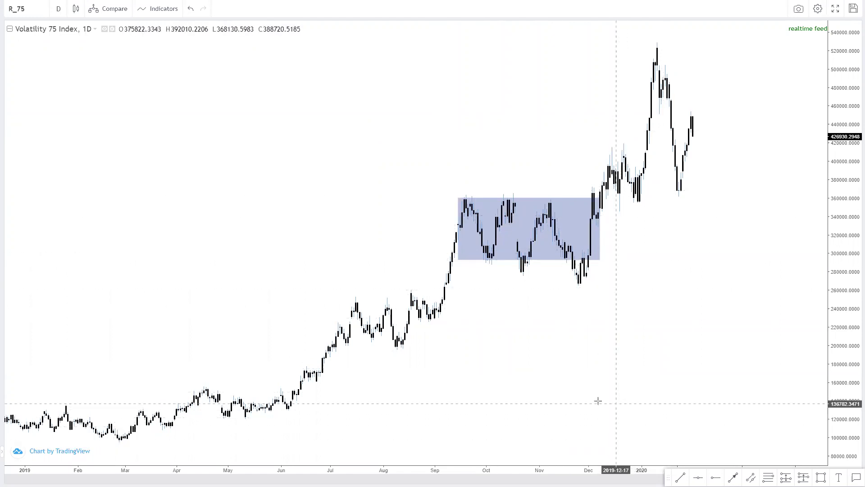
{"action": "scroll", "coordinate": [521, 383], "scroll_direction": "up", "scroll_amount": 5}
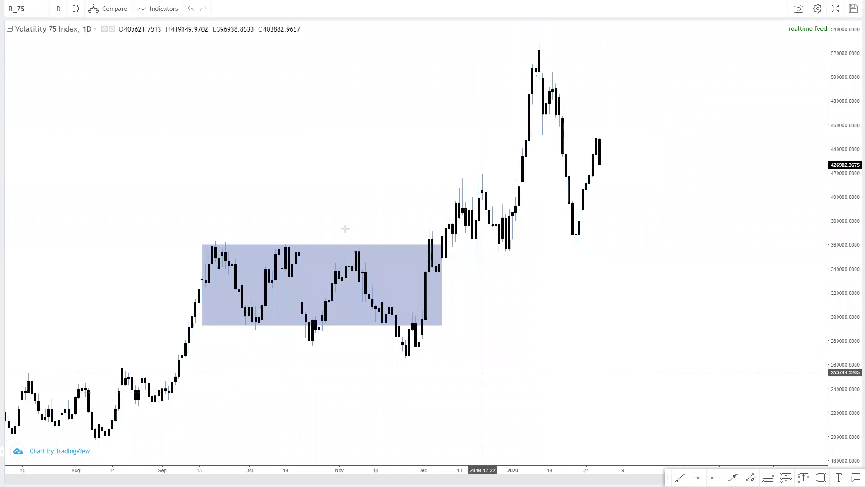
{"action": "scroll", "coordinate": [475, 182], "scroll_direction": "left", "scroll_amount": 2}
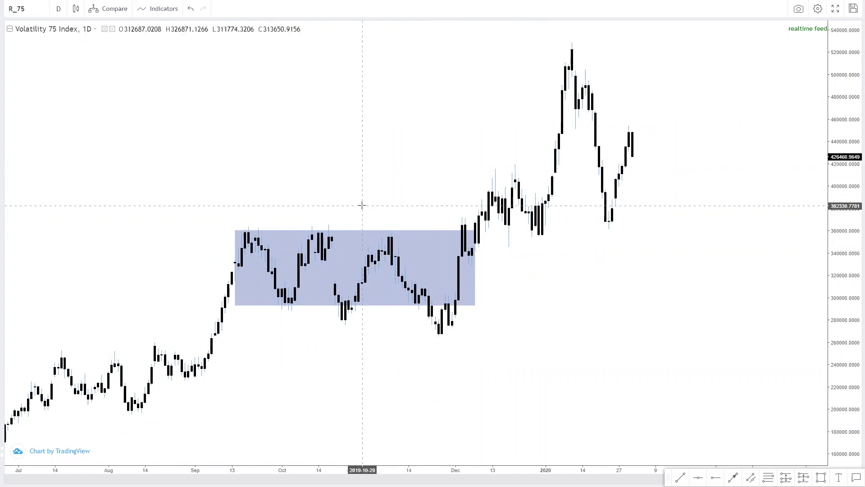
{"action": "left_click_drag", "start_coordinate": [429, 194], "coordinate": [465, 309]}
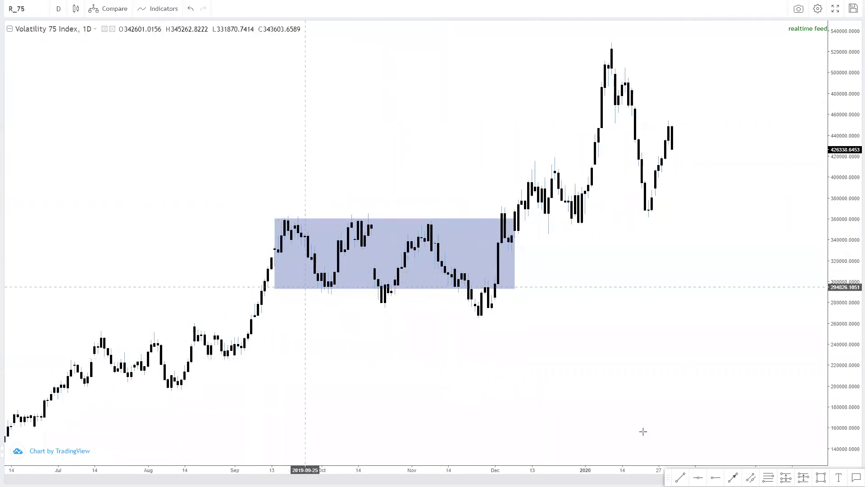
{"action": "key", "text": "alt+t"}
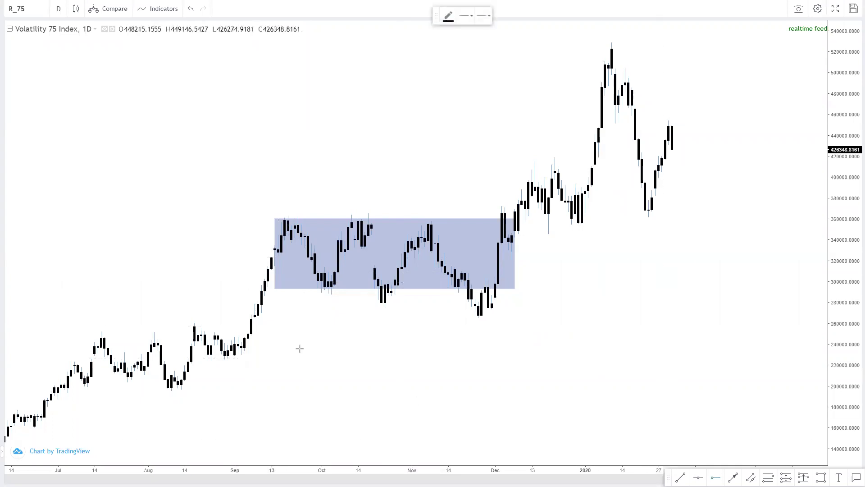
Place a horizontal ray at 322,439 from early September and box the late-November dip (263,000–295,400).
{"action": "left_click", "coordinate": [220, 258]}
{"action": "left_click", "coordinate": [359, 335]}
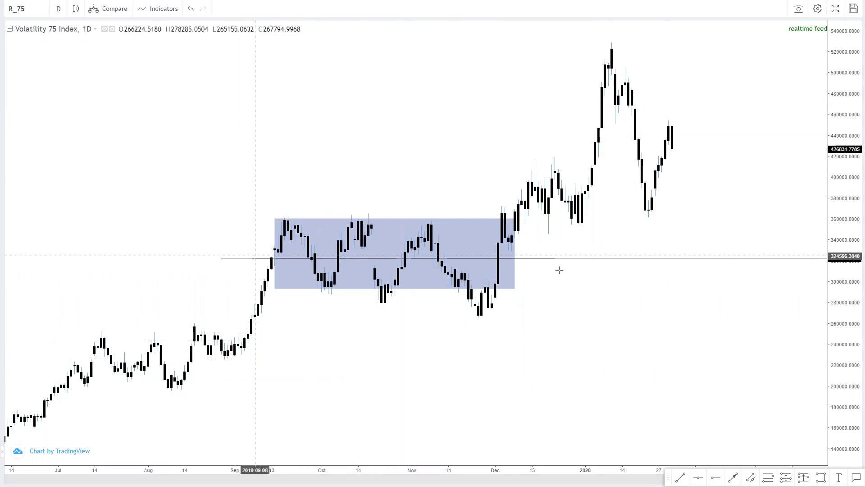
{"action": "left_click_drag", "start_coordinate": [559, 270], "coordinate": [559, 272]}
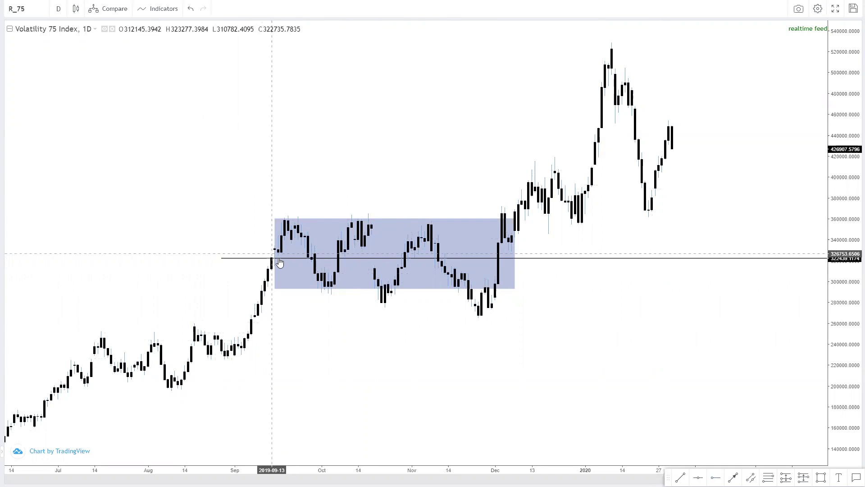
{"action": "left_click_drag", "start_coordinate": [441, 326], "coordinate": [475, 319]}
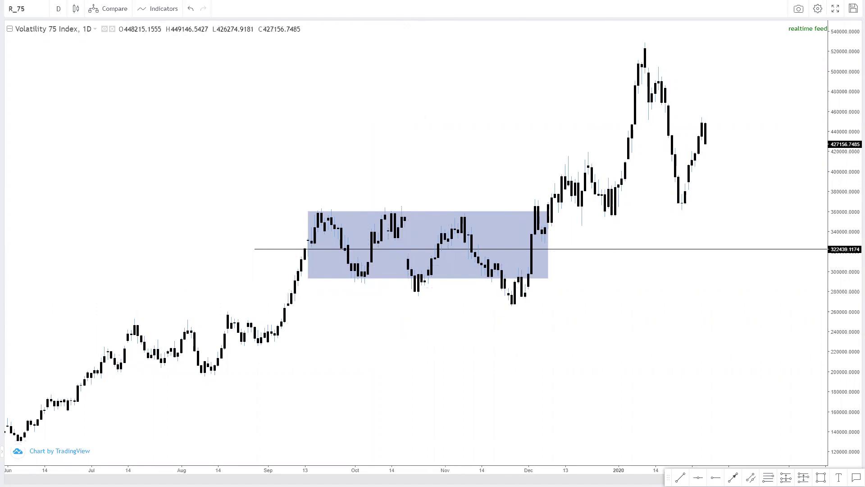
{"action": "left_click_drag", "start_coordinate": [498, 276], "coordinate": [539, 309]}
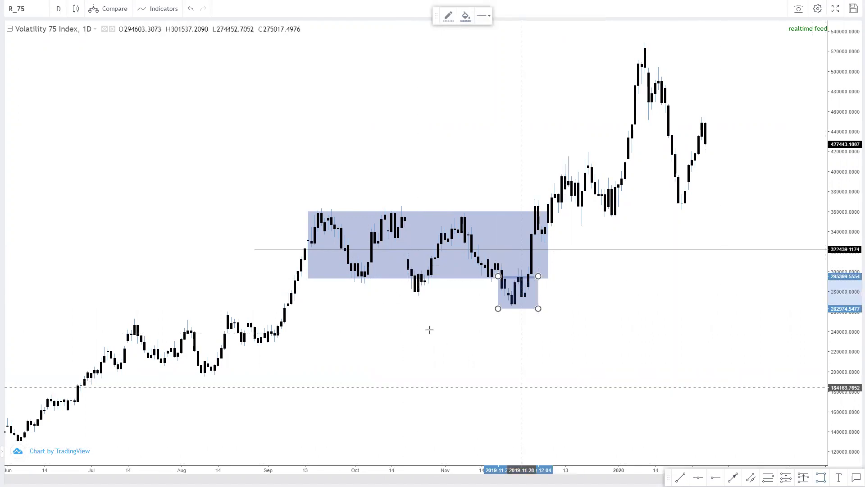
Box the late-October dip at about 264,000–291,000, then select the Horizontal Line tool.
{"action": "left_click_drag", "start_coordinate": [405, 280], "coordinate": [441, 308]}
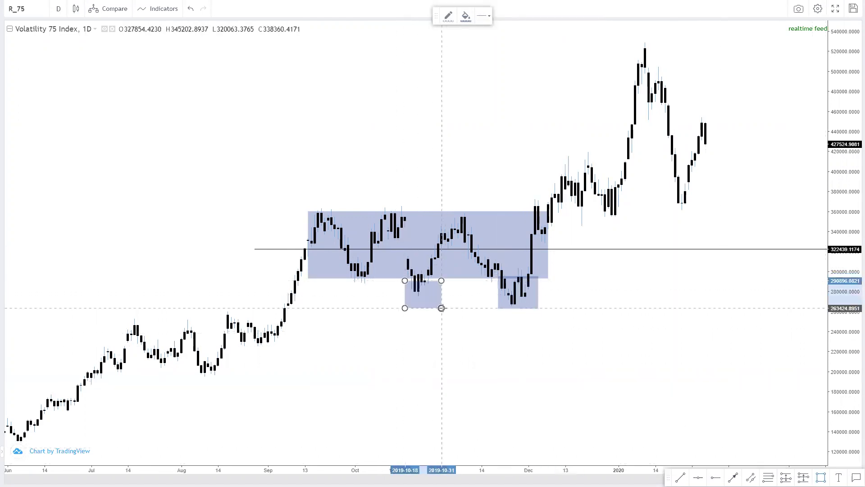
{"action": "left_click", "coordinate": [412, 344]}
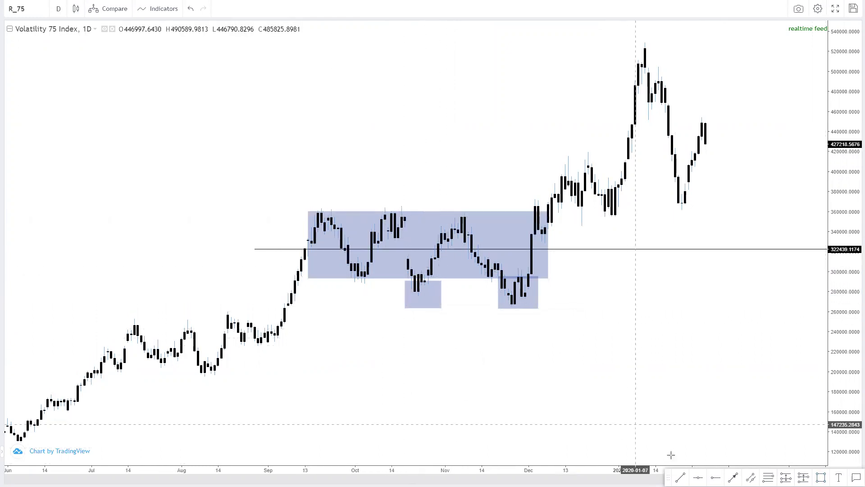
{"action": "left_click", "coordinate": [281, 250]}
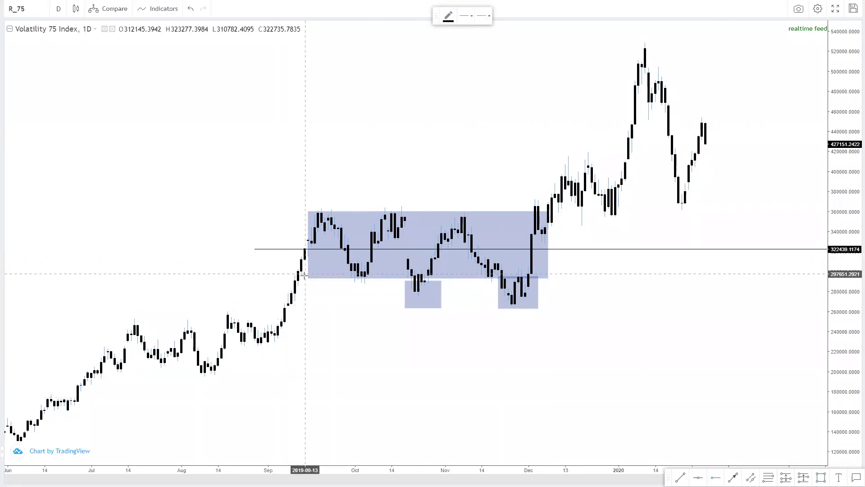
Place a horizontal line at 294,949 along the shaded box's bottom edge.
{"action": "left_click", "coordinate": [301, 276]}
{"action": "left_click", "coordinate": [278, 314]}
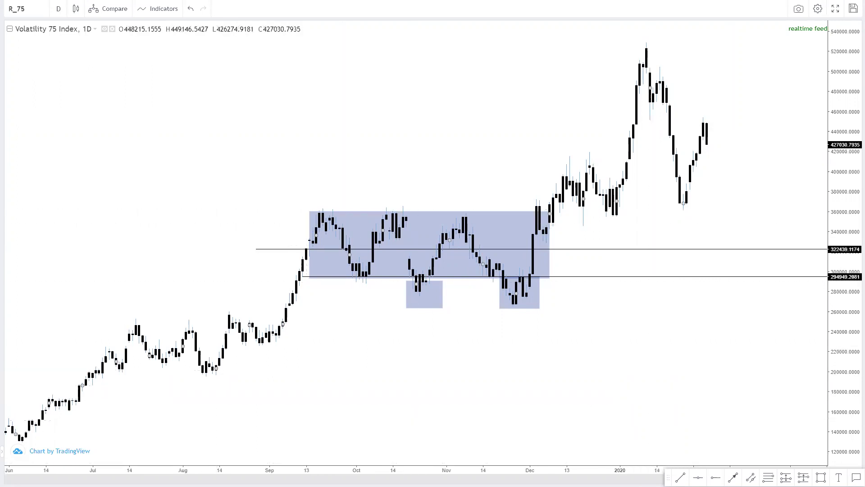
Draw an arrow line from the mid-August low up to the mid-September bars.
{"action": "left_click", "coordinate": [733, 477]}
{"action": "left_click", "coordinate": [209, 374]}
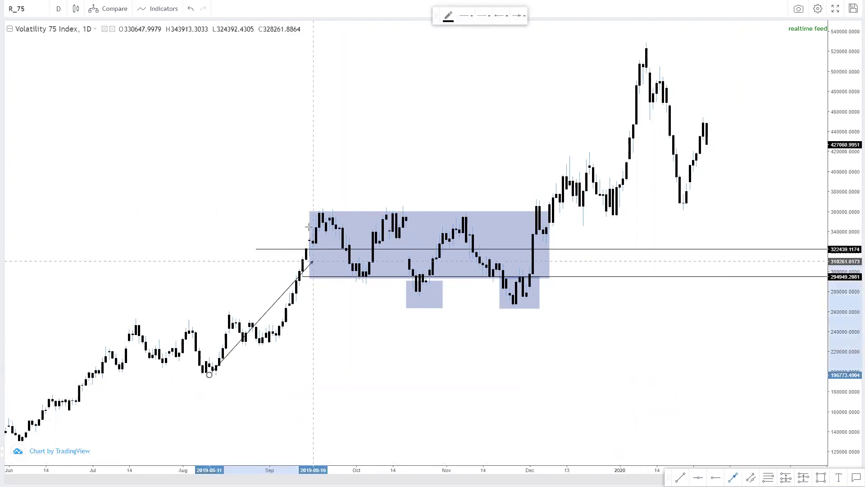
{"action": "left_click", "coordinate": [313, 223]}
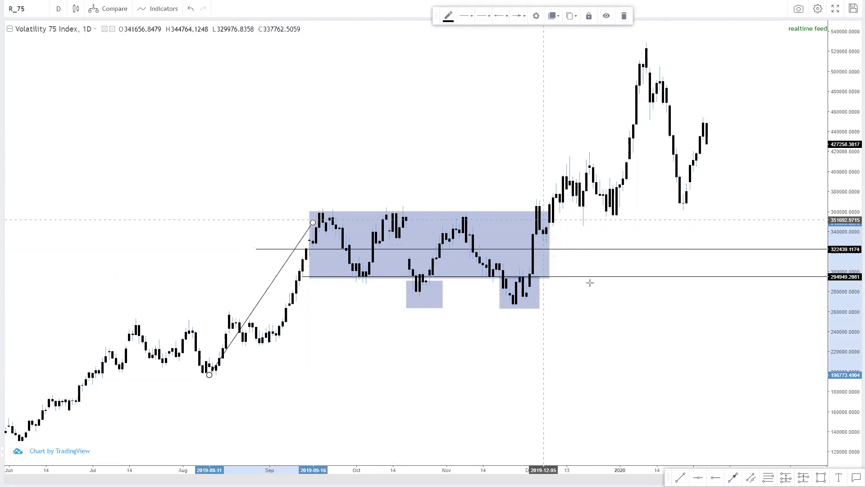
Draw a trend line from the early-December breakout candle to the January high.
{"action": "left_click", "coordinate": [733, 477]}
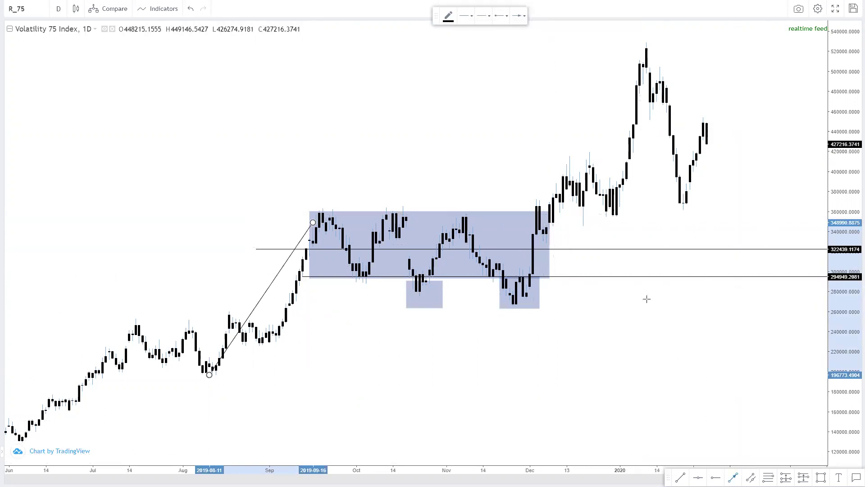
{"action": "left_click", "coordinate": [540, 241]}
{"action": "left_click", "coordinate": [649, 47]}
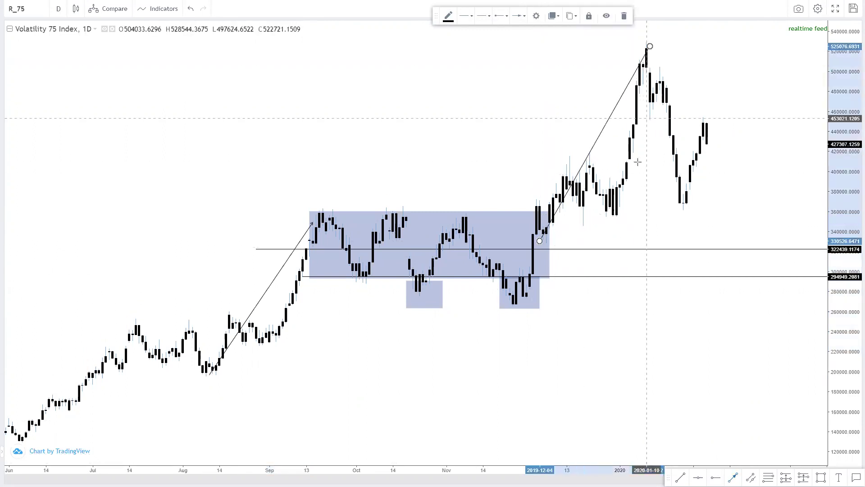
{"action": "left_click", "coordinate": [615, 353]}
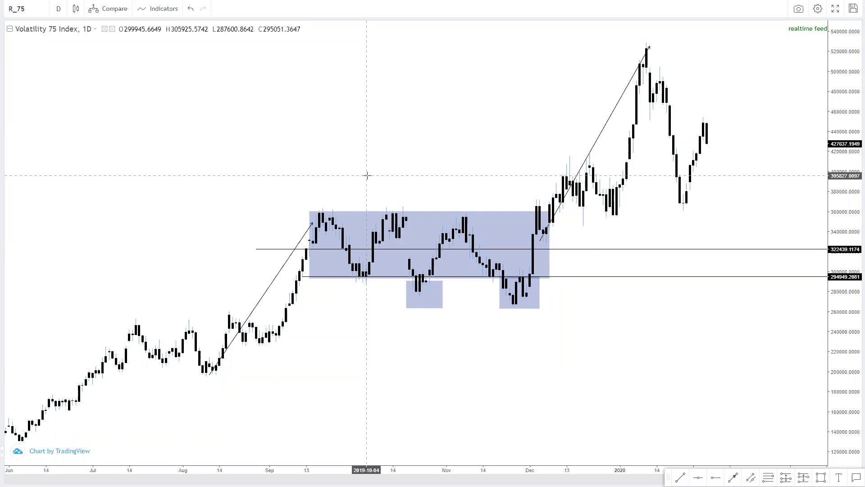
Remove all drawings from the chart using the context menu.
{"action": "right_click", "coordinate": [378, 173]}
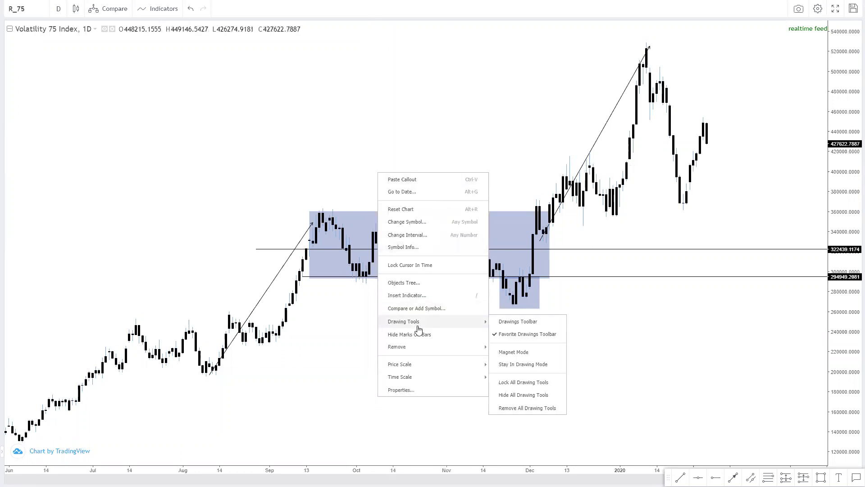
{"action": "mouse_move", "coordinate": [419, 350]}
{"action": "left_click", "coordinate": [545, 361]}
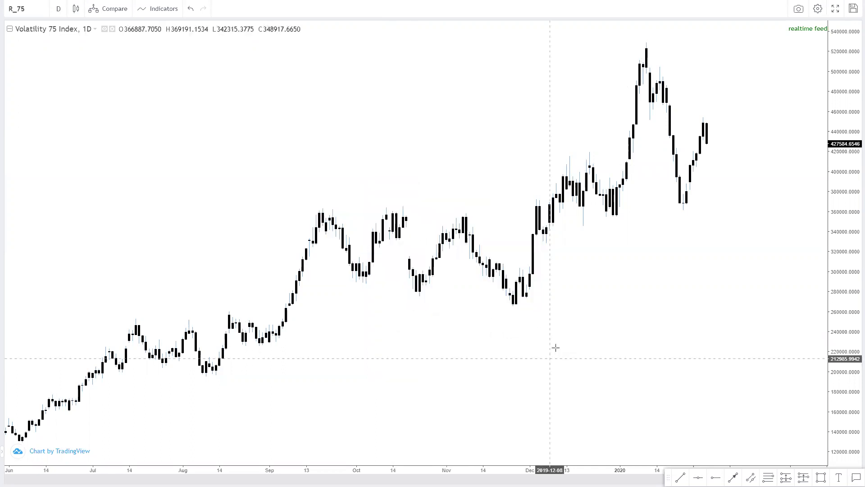
Toggle the chart to Line and back to Candles, then set a 4-hour interval.
{"action": "scroll", "coordinate": [577, 331], "scroll_direction": "up", "scroll_amount": 5}
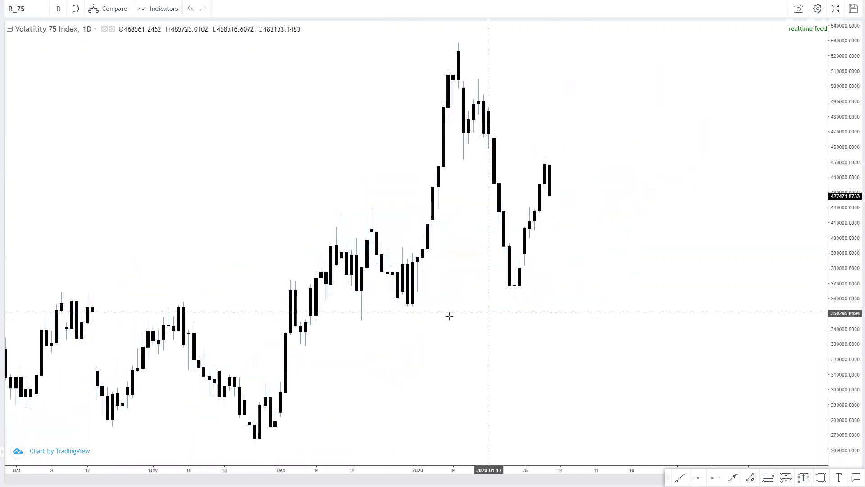
{"action": "left_click", "coordinate": [76, 8]}
{"action": "left_click", "coordinate": [107, 101]}
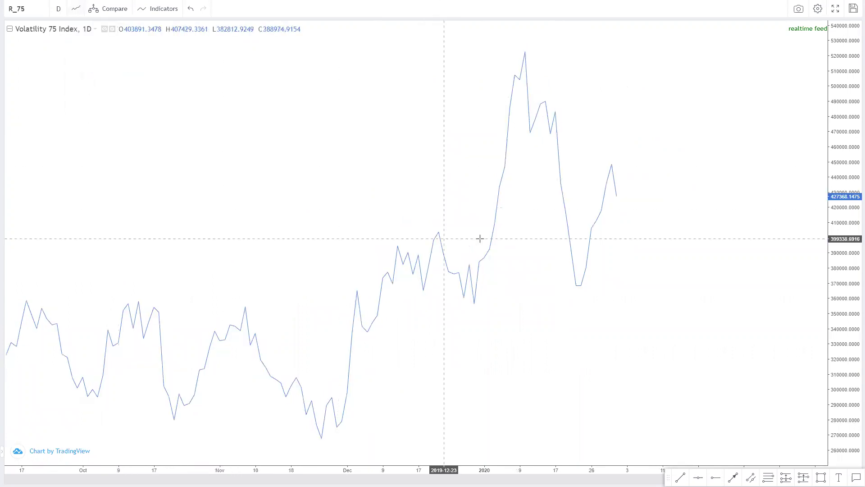
{"action": "left_click_drag", "start_coordinate": [538, 243], "coordinate": [581, 239]}
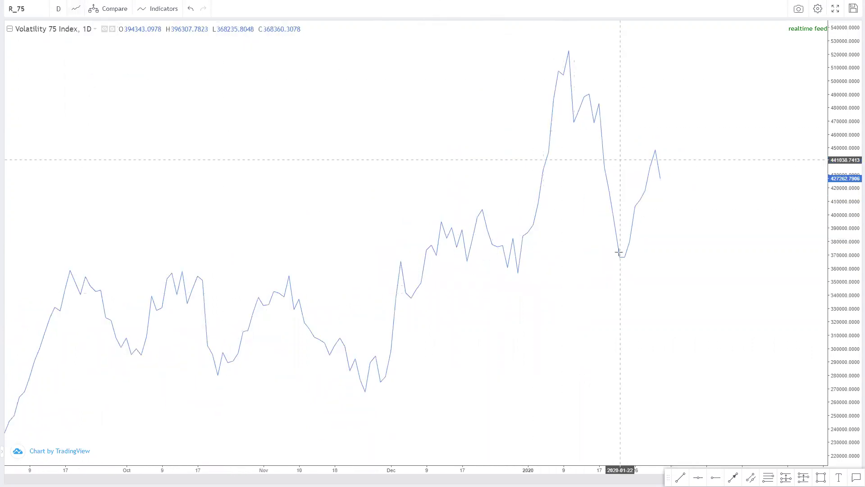
{"action": "scroll", "coordinate": [625, 197], "scroll_direction": "up", "scroll_amount": 1}
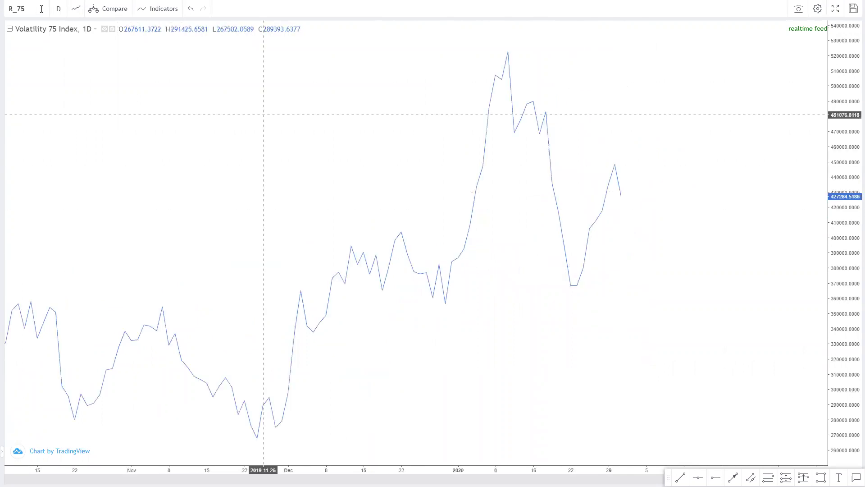
{"action": "left_click", "coordinate": [75, 9]}
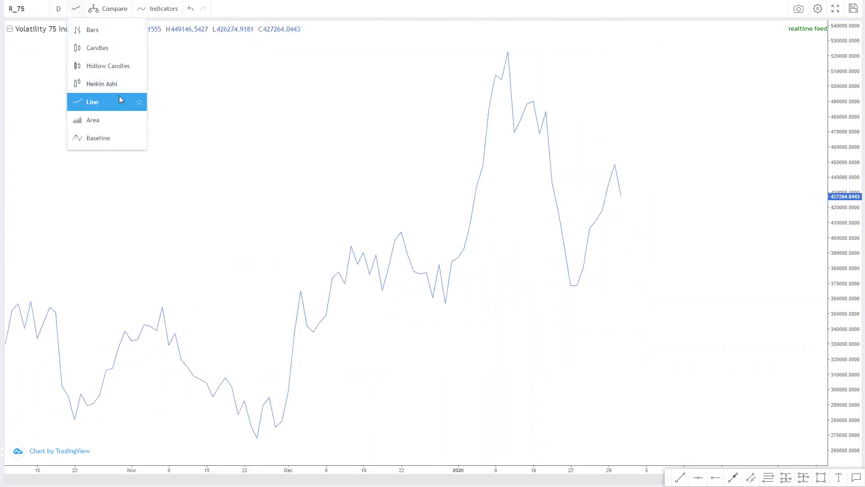
{"action": "left_click", "coordinate": [98, 49]}
{"action": "left_click", "coordinate": [58, 9]}
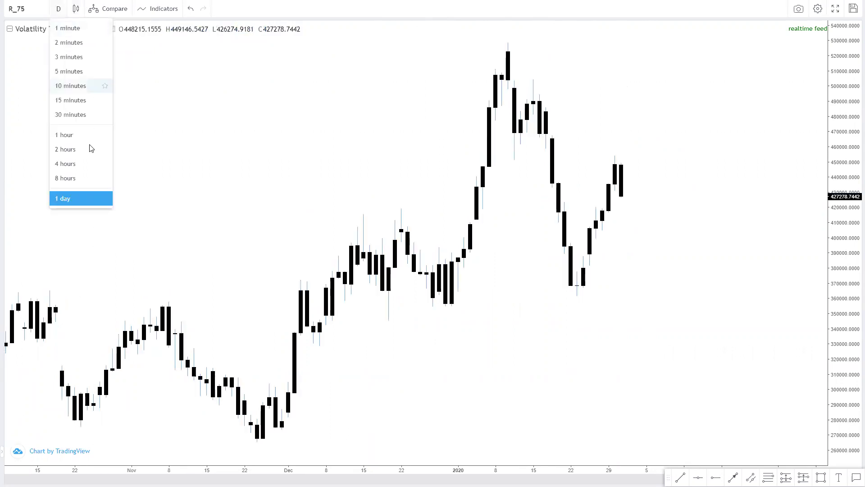
{"action": "left_click", "coordinate": [81, 167]}
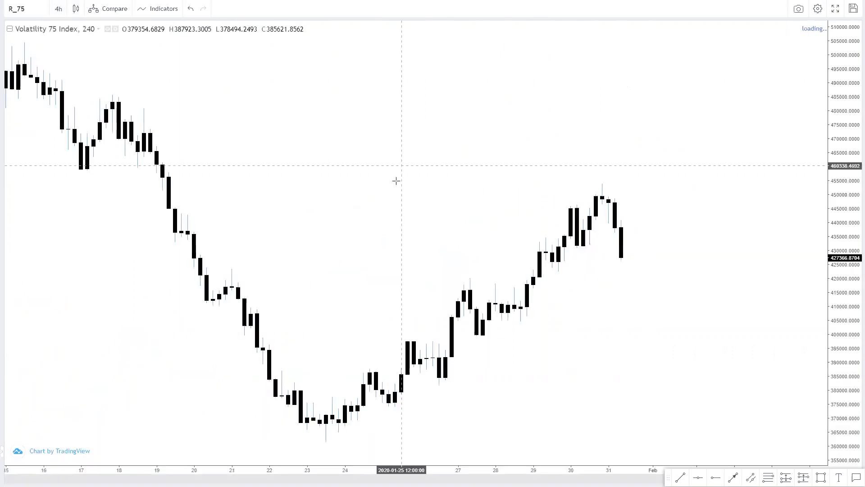
{"action": "scroll", "coordinate": [409, 183], "scroll_direction": "down", "scroll_amount": 4}
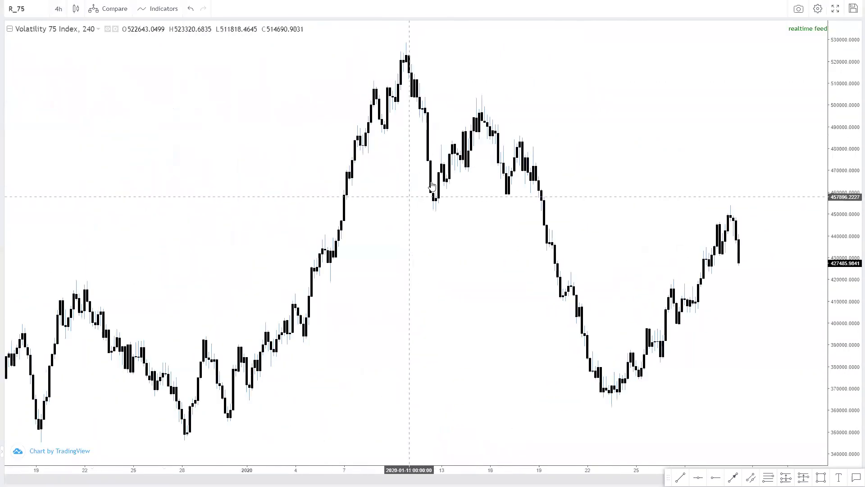
{"action": "scroll", "coordinate": [435, 211], "scroll_direction": "up", "scroll_amount": 2}
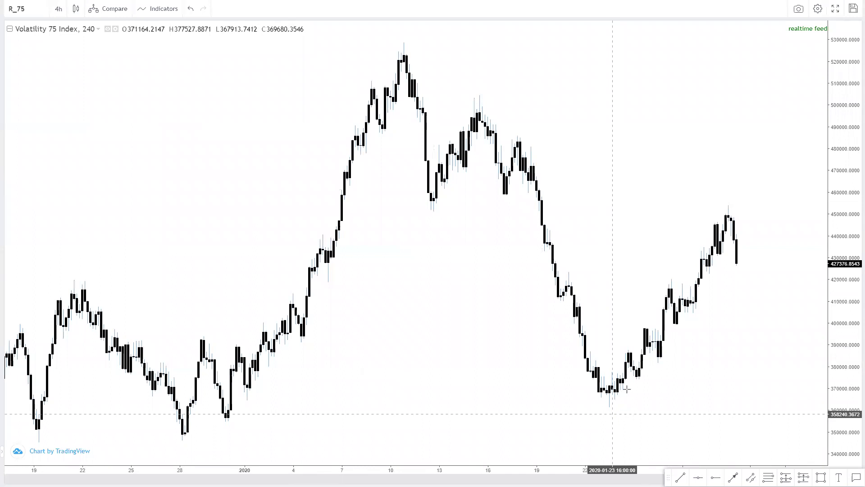
{"action": "left_click_drag", "start_coordinate": [622, 392], "coordinate": [537, 408]}
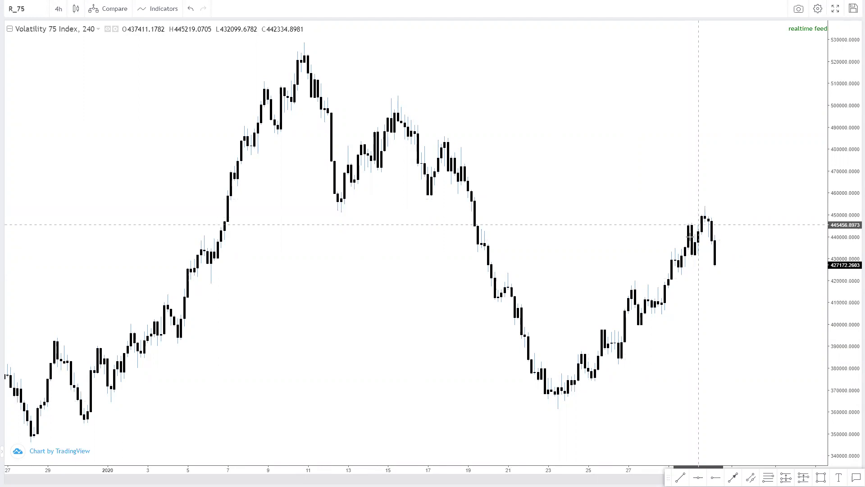
{"action": "scroll", "coordinate": [687, 225], "scroll_direction": "up", "scroll_amount": 4}
{"action": "scroll", "coordinate": [608, 276], "scroll_direction": "down", "scroll_amount": 4}
{"action": "scroll", "coordinate": [608, 277], "scroll_direction": "right", "scroll_amount": 5}
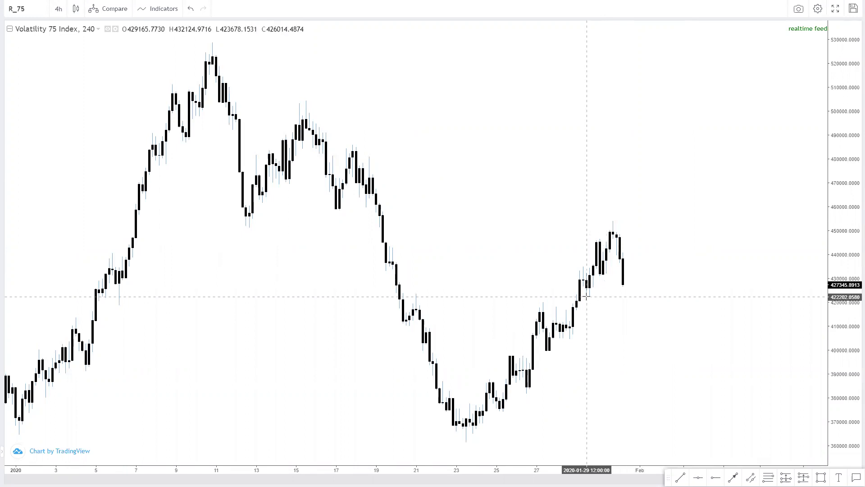
{"action": "scroll", "coordinate": [579, 321], "scroll_direction": "down", "scroll_amount": 3}
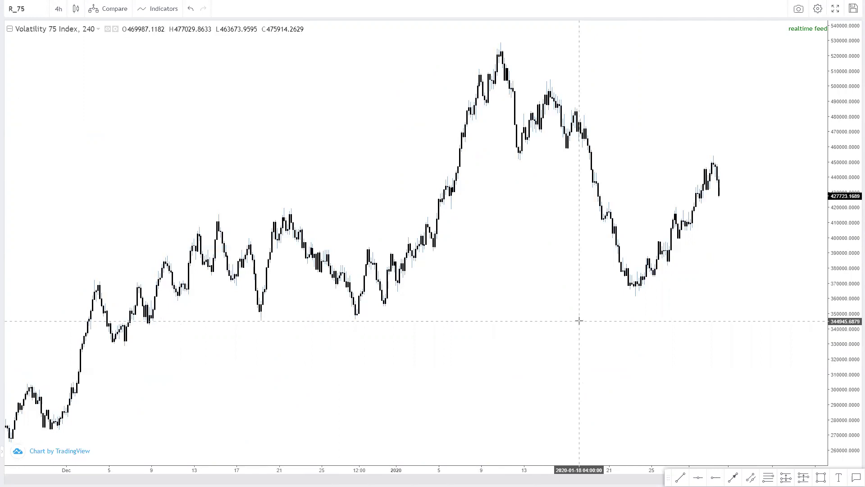
{"action": "scroll", "coordinate": [553, 221], "scroll_direction": "up", "scroll_amount": 1}
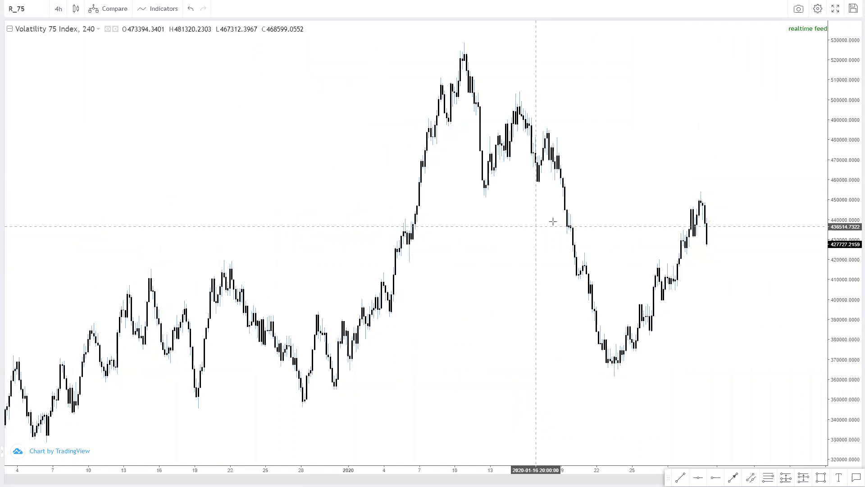
{"action": "scroll", "coordinate": [512, 226], "scroll_direction": "up", "scroll_amount": 3}
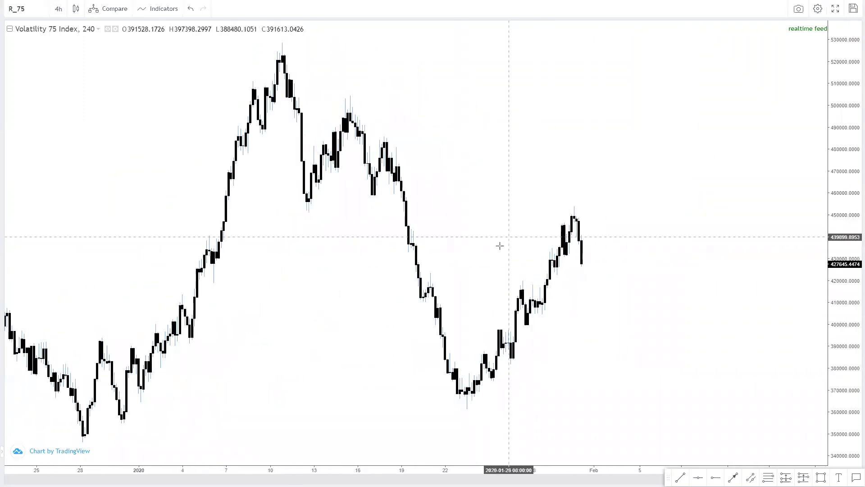
{"action": "left_click_drag", "start_coordinate": [499, 246], "coordinate": [569, 255]}
{"action": "left_click_drag", "start_coordinate": [531, 233], "coordinate": [607, 221]}
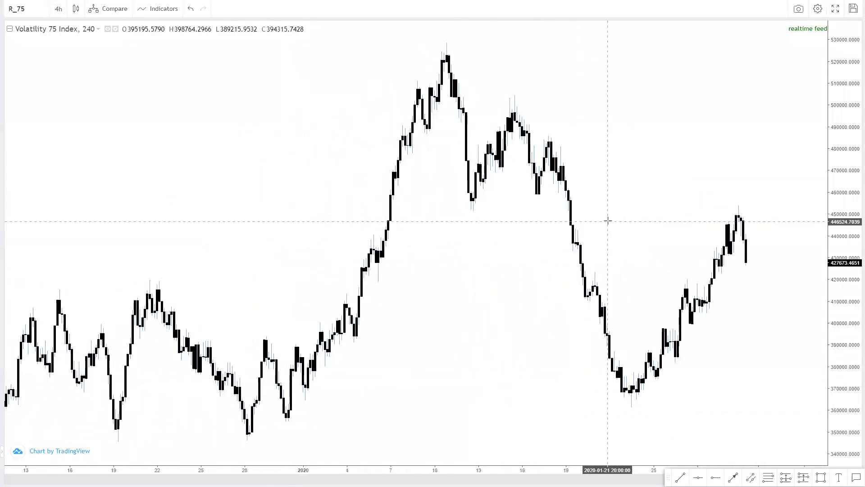
{"action": "left_click_drag", "start_coordinate": [589, 322], "coordinate": [499, 323]}
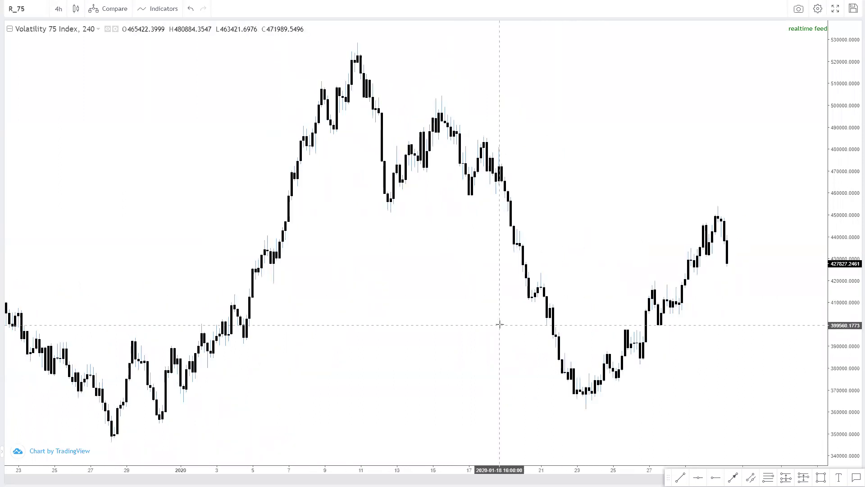
{"action": "scroll", "coordinate": [502, 323], "scroll_direction": "up", "scroll_amount": 1}
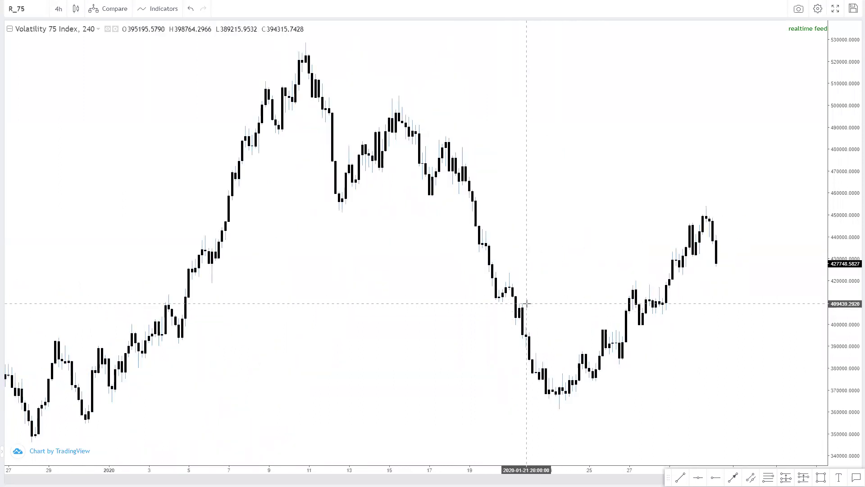
{"action": "scroll", "coordinate": [529, 304], "scroll_direction": "up", "scroll_amount": 1}
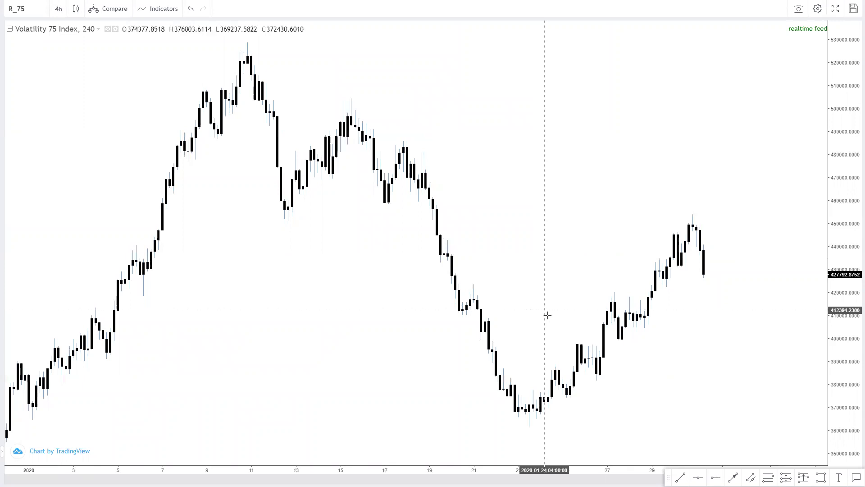
{"action": "scroll", "coordinate": [547, 315], "scroll_direction": "up", "scroll_amount": 1}
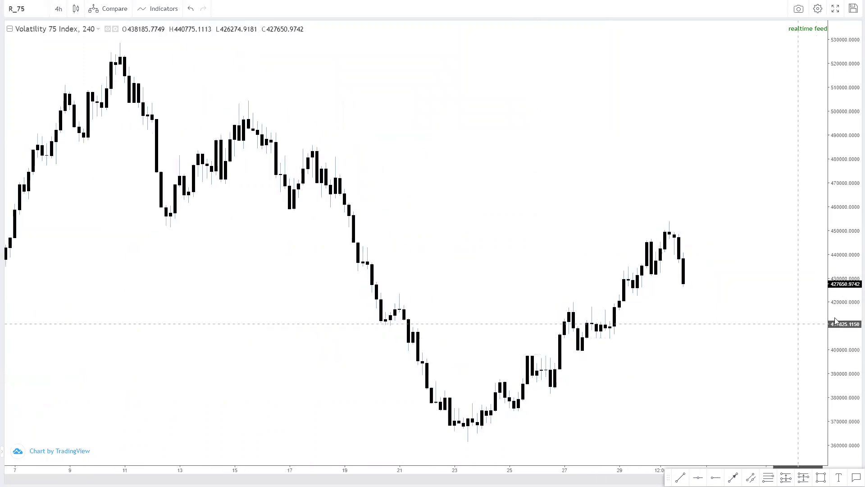
{"action": "left_click_drag", "start_coordinate": [743, 315], "coordinate": [693, 267]}
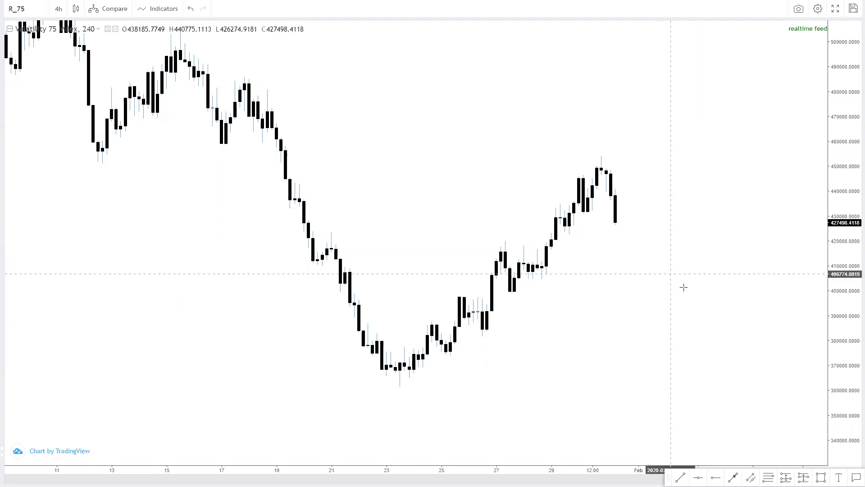
{"action": "scroll", "coordinate": [683, 287], "scroll_direction": "down", "scroll_amount": 2}
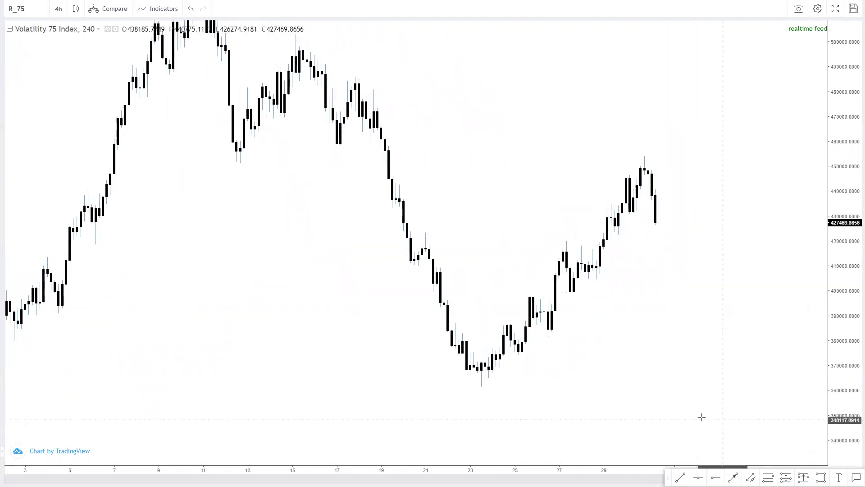
{"action": "scroll", "coordinate": [606, 129], "scroll_direction": "up", "scroll_amount": 2}
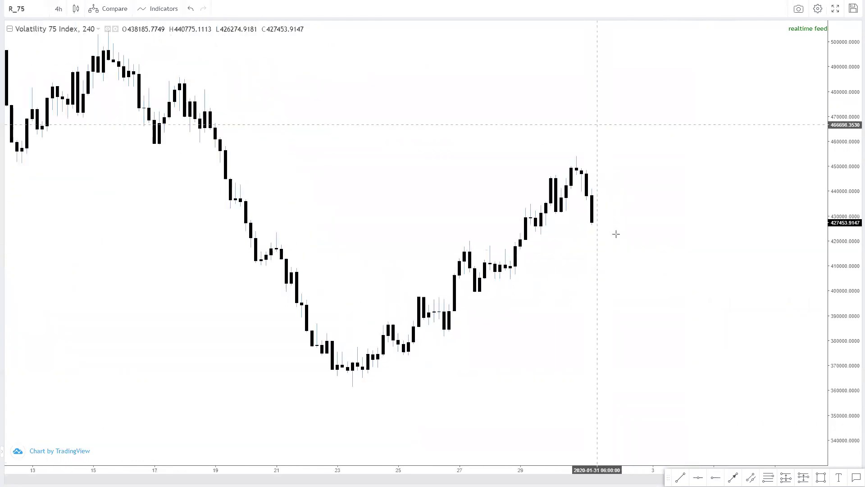
{"action": "scroll", "coordinate": [599, 246], "scroll_direction": "up", "scroll_amount": 1}
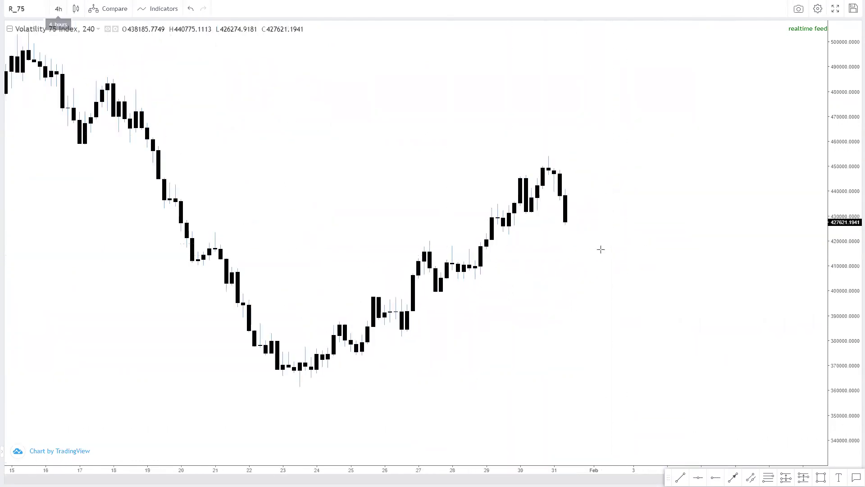
Add a horizontal level at 431,757.6149 from 28 January, then open the interval list.
{"action": "key", "text": "alt+h"}
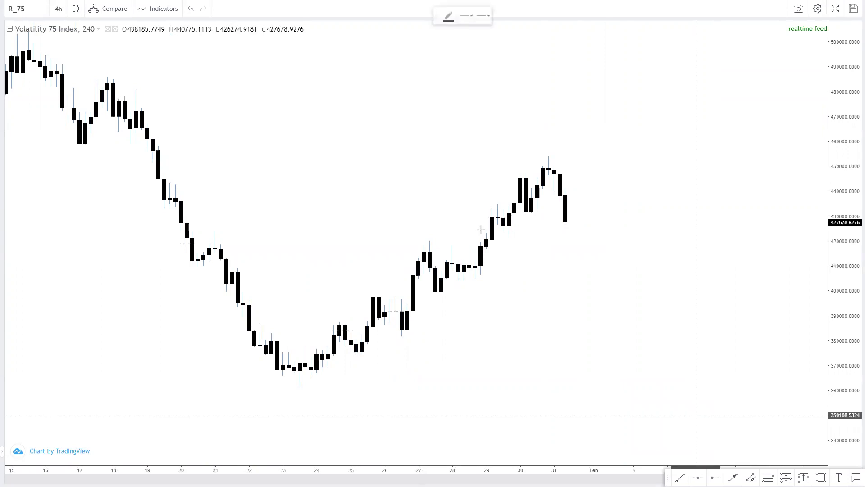
{"action": "left_click", "coordinate": [458, 211]}
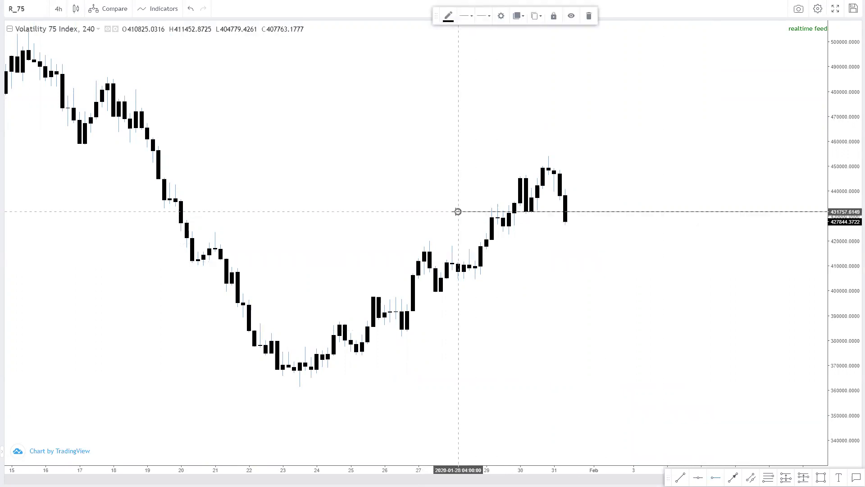
{"action": "left_click", "coordinate": [522, 216]}
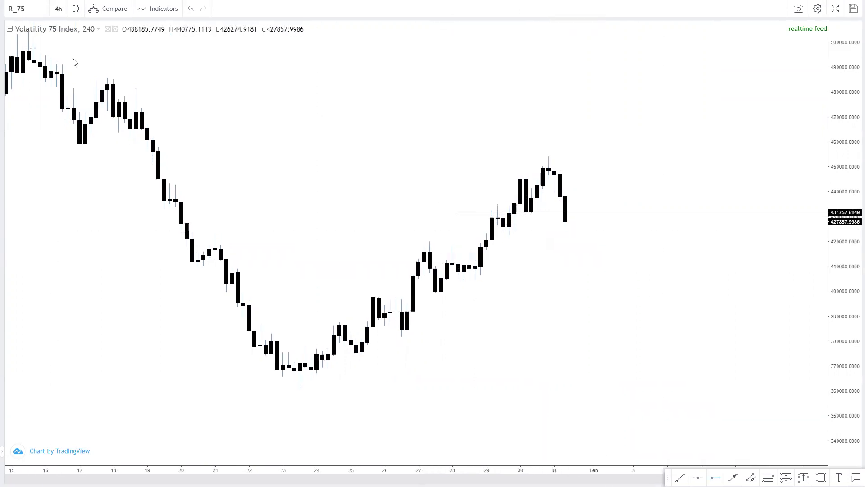
{"action": "left_click", "coordinate": [58, 8]}
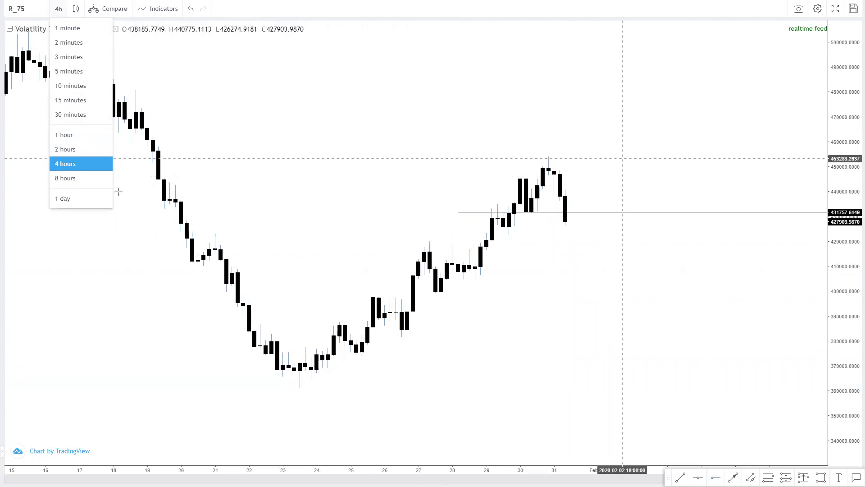
Switch to 1-hour candles and frame the bars from about 22 January onward.
{"action": "left_click", "coordinate": [78, 134]}
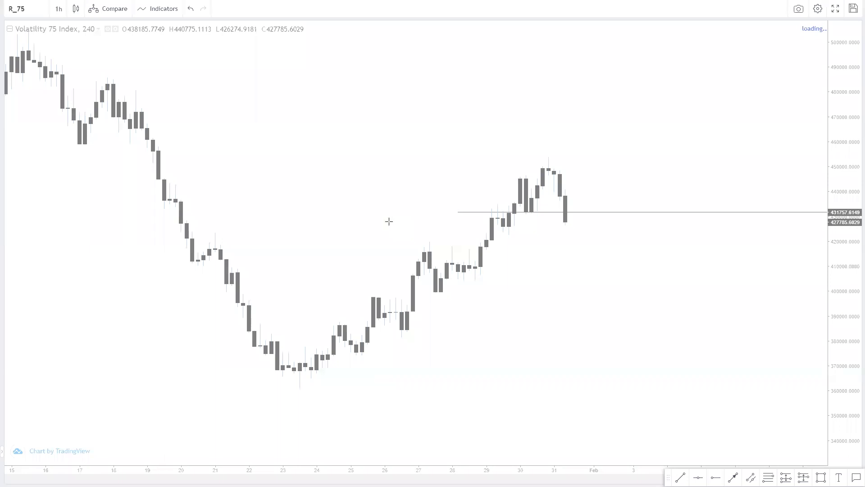
{"action": "scroll", "coordinate": [490, 286], "scroll_direction": "down", "scroll_amount": 5}
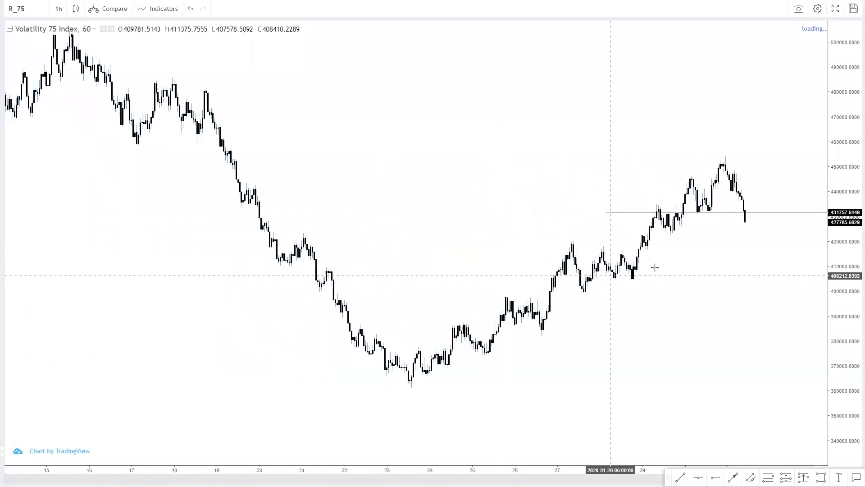
{"action": "scroll", "coordinate": [419, 291], "scroll_direction": "right", "scroll_amount": 5}
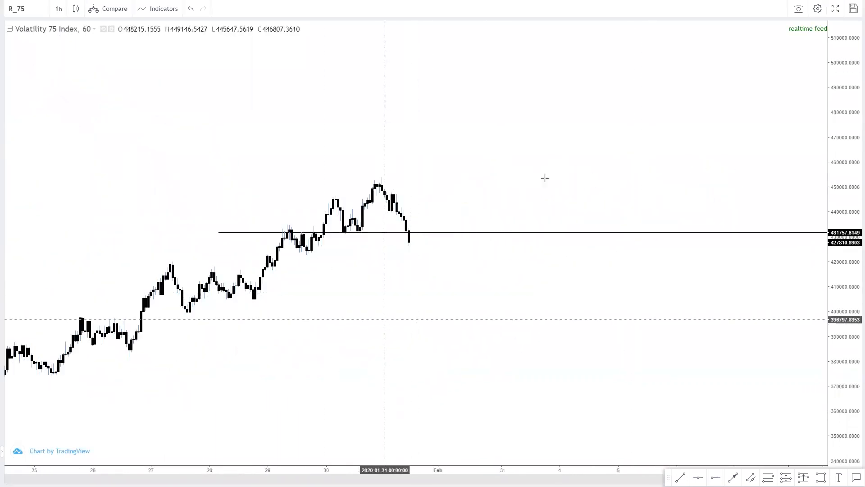
{"action": "left_click_drag", "start_coordinate": [545, 178], "coordinate": [685, 70]}
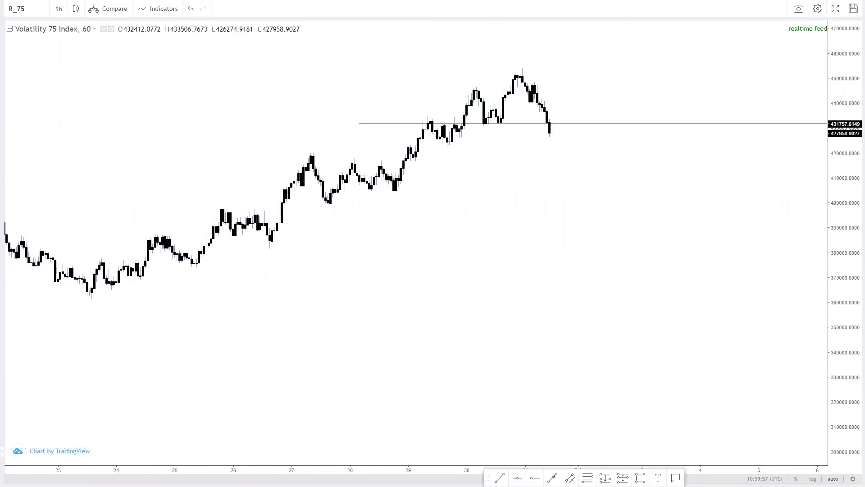
{"action": "scroll", "coordinate": [555, 225], "scroll_direction": "up", "scroll_amount": 3}
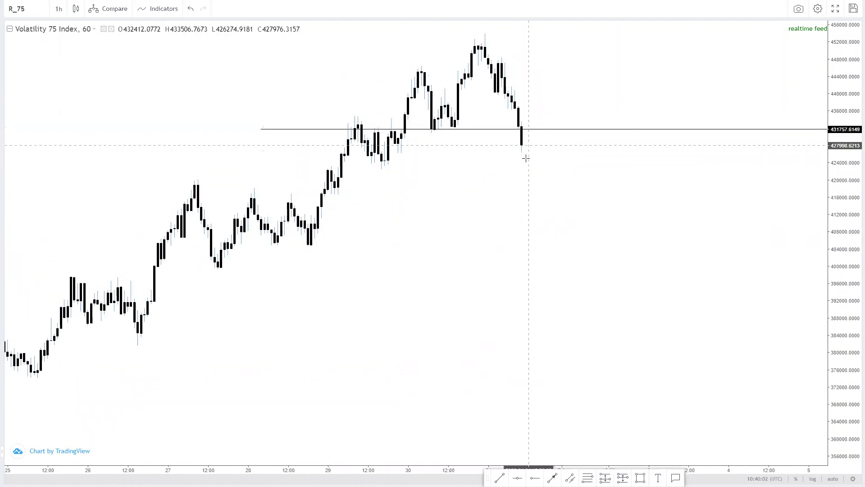
{"action": "scroll", "coordinate": [530, 161], "scroll_direction": "down", "scroll_amount": 2}
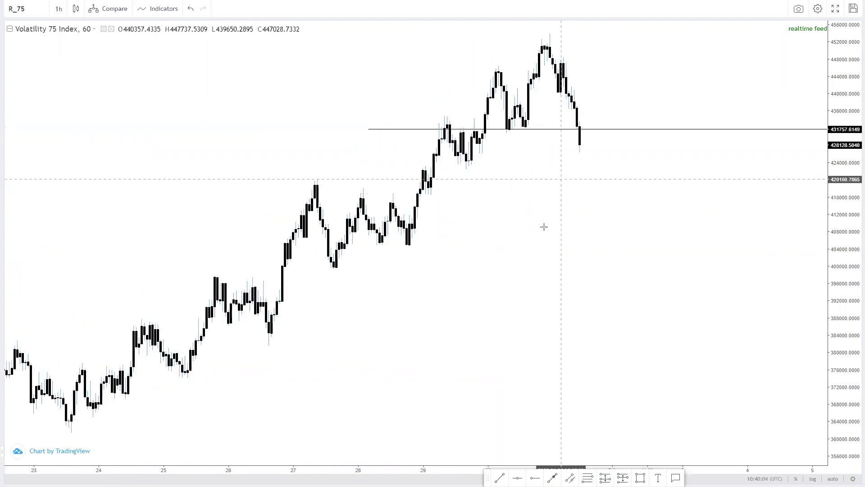
{"action": "scroll", "coordinate": [568, 221], "scroll_direction": "down", "scroll_amount": 3}
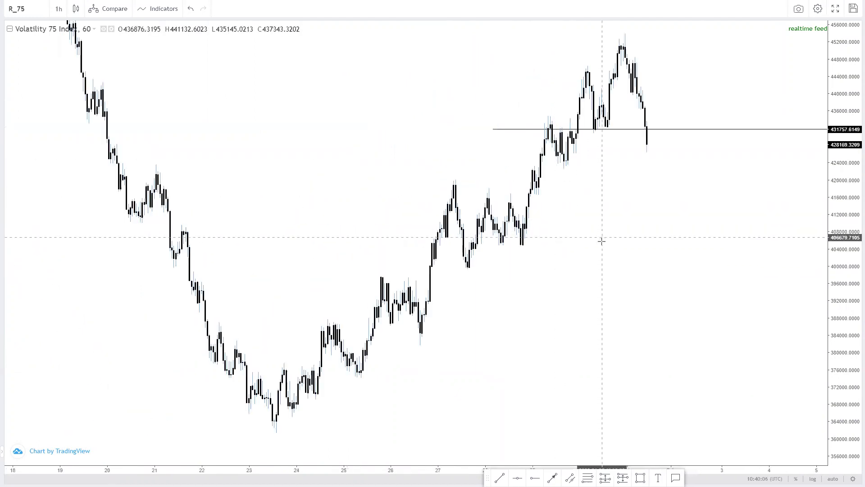
{"action": "scroll", "coordinate": [601, 241], "scroll_direction": "up", "scroll_amount": 2}
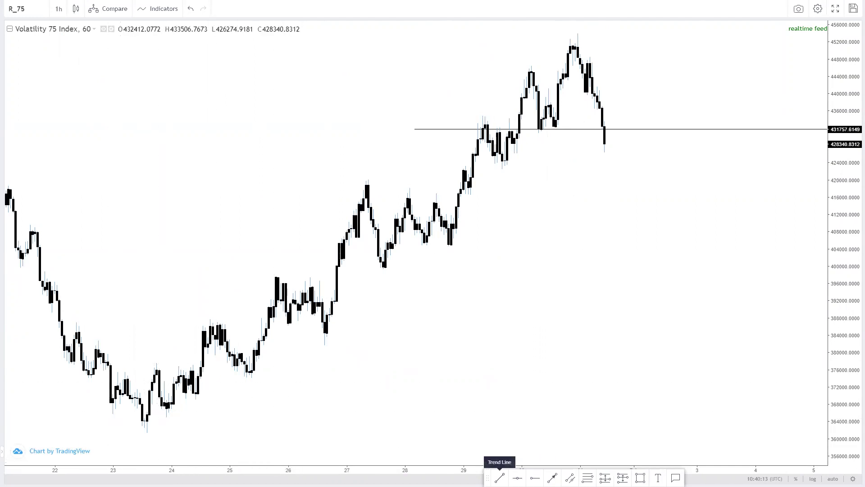
Draw three rising trend lines from the January 23 low, the January 26 low, and the January 22 high.
{"action": "left_click", "coordinate": [499, 478]}
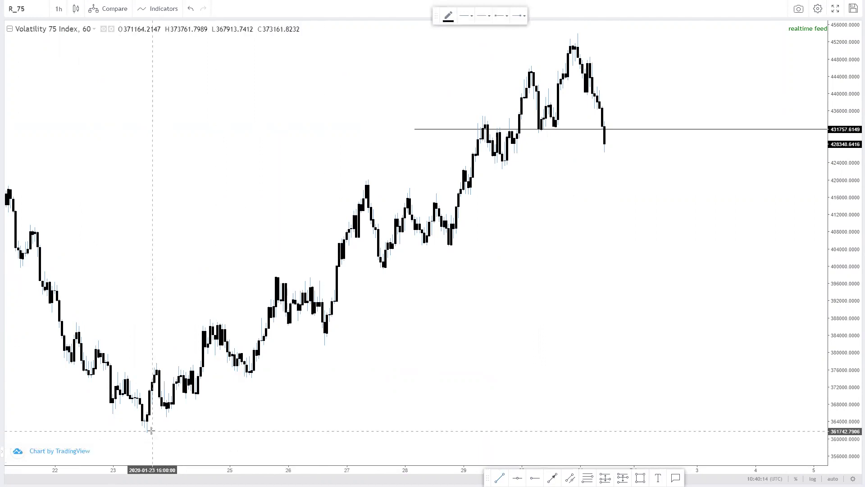
{"action": "left_click", "coordinate": [145, 431]}
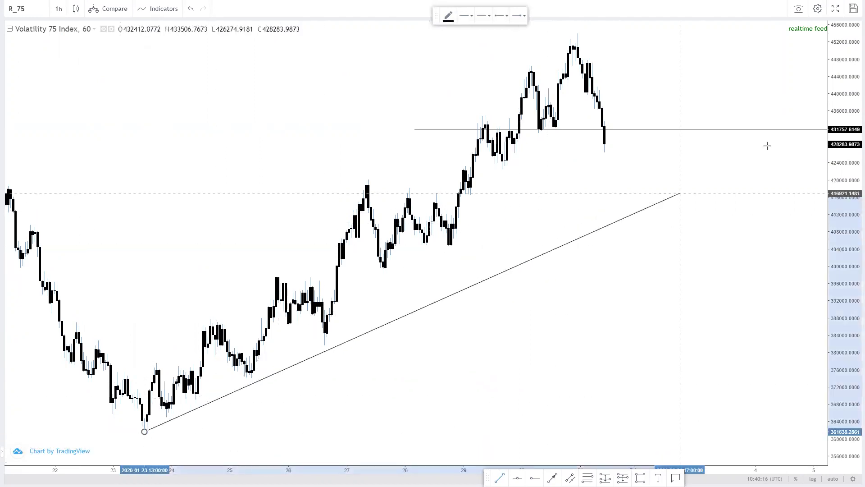
{"action": "left_click", "coordinate": [782, 108]}
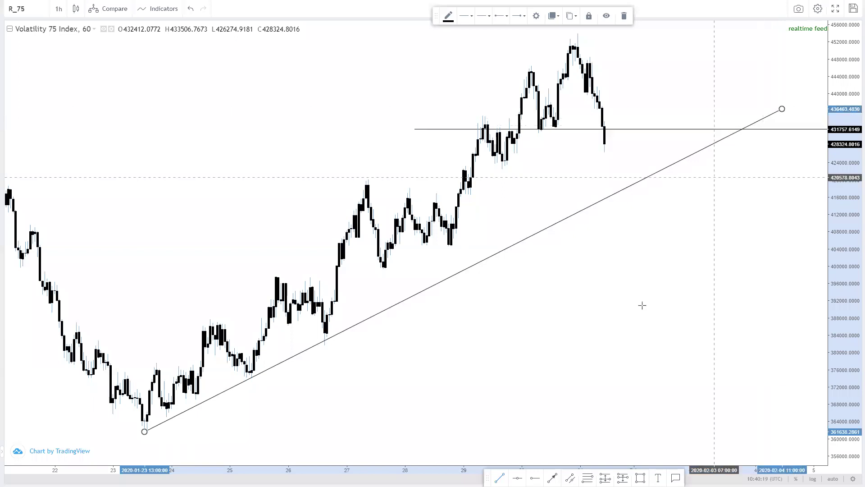
{"action": "left_click", "coordinate": [587, 449]}
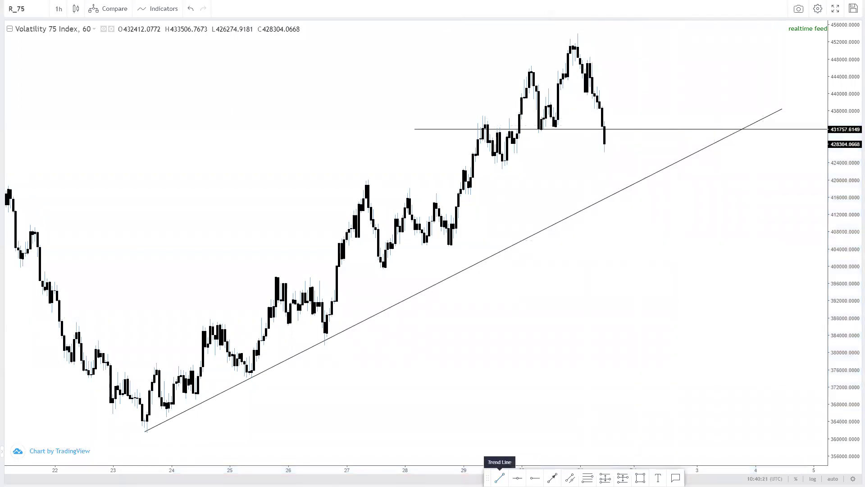
{"action": "left_click", "coordinate": [499, 478]}
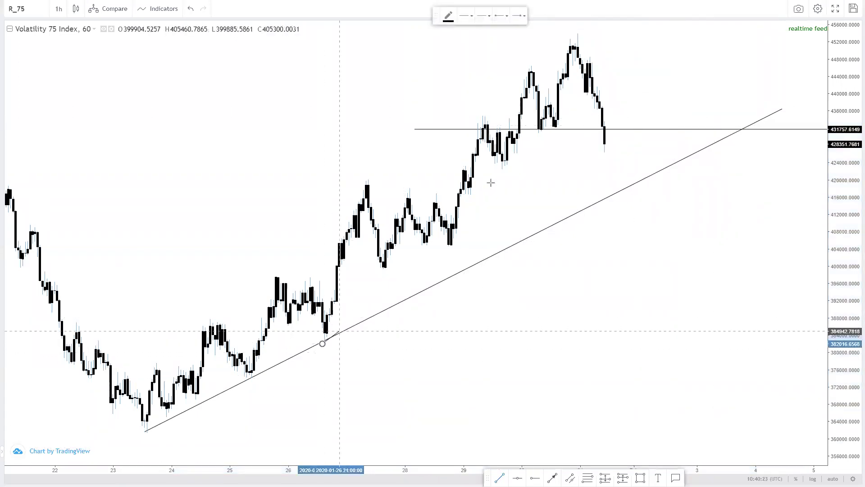
{"action": "left_click", "coordinate": [322, 344]}
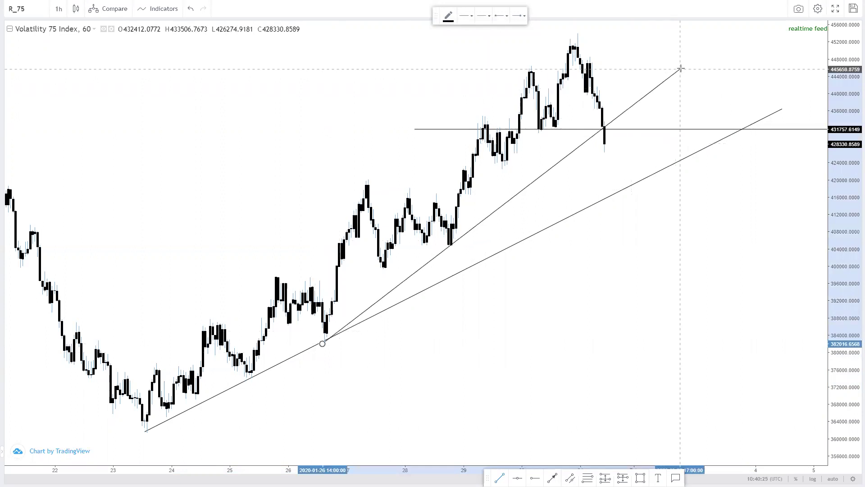
{"action": "left_click", "coordinate": [681, 71]}
{"action": "left_click", "coordinate": [639, 373]}
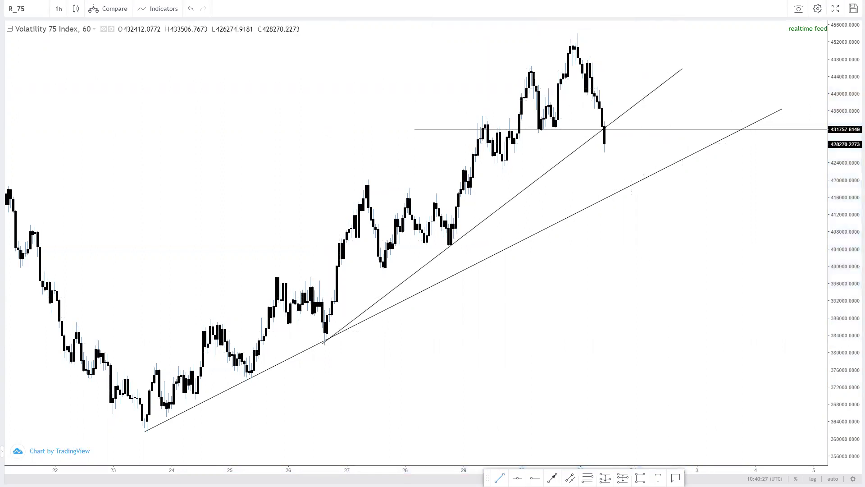
{"action": "left_click", "coordinate": [499, 478]}
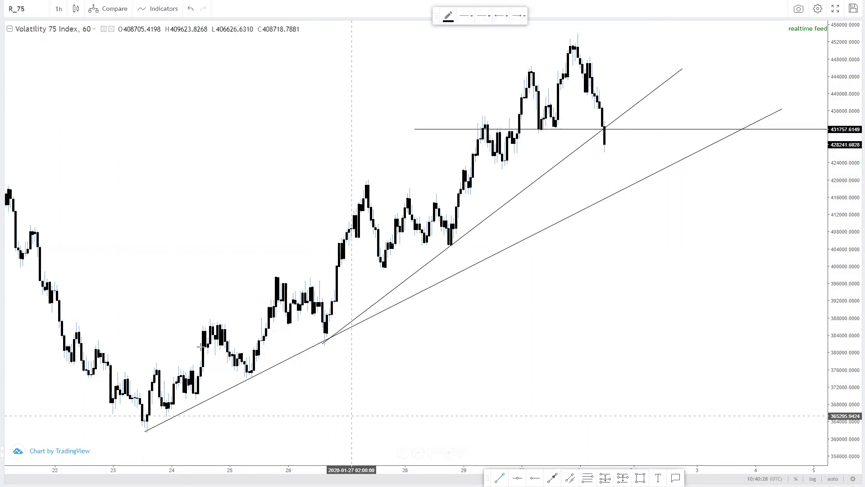
{"action": "left_click", "coordinate": [89, 340]}
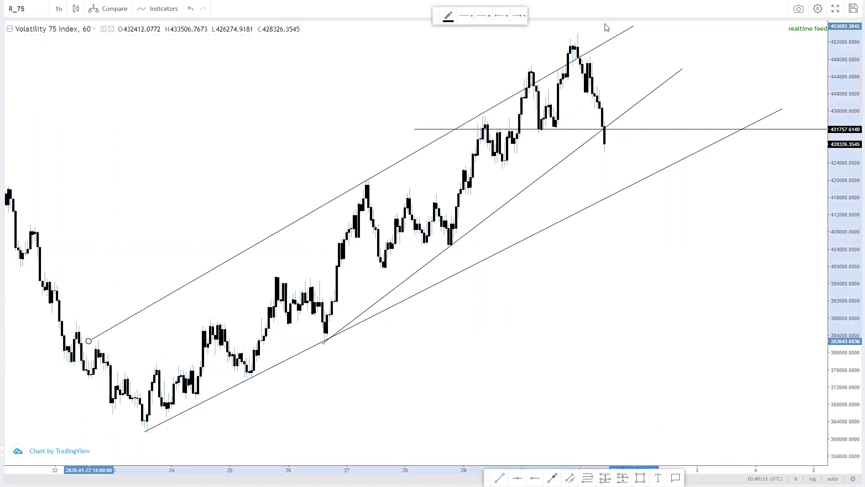
{"action": "left_click", "coordinate": [592, 50]}
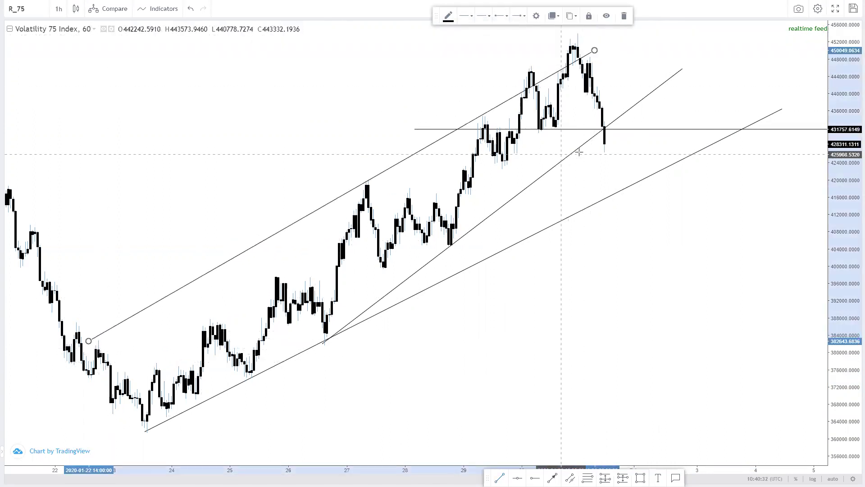
{"action": "scroll", "coordinate": [650, 143], "scroll_direction": "down", "scroll_amount": 3}
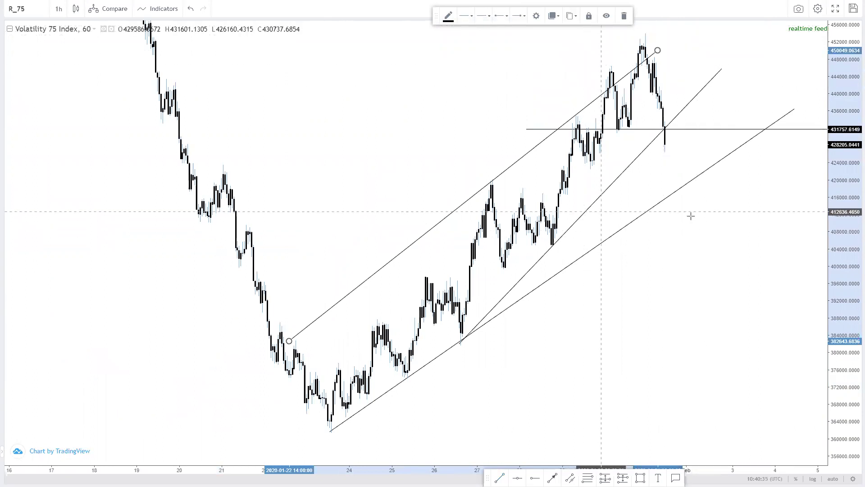
Delete the shallow trend line, extend the steeper line down-left, and raise the upper line's right end.
{"action": "left_click", "coordinate": [611, 237]}
{"action": "key", "text": "Delete"}
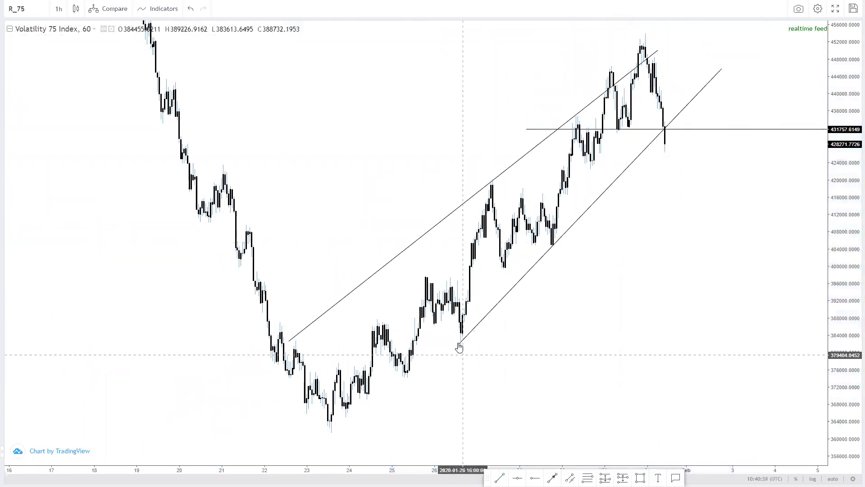
{"action": "mouse_move", "coordinate": [460, 344]}
{"action": "left_mouse_down"}
{"action": "mouse_move", "coordinate": [340, 462]}
{"action": "mouse_move", "coordinate": [373, 435]}
{"action": "left_mouse_up"}
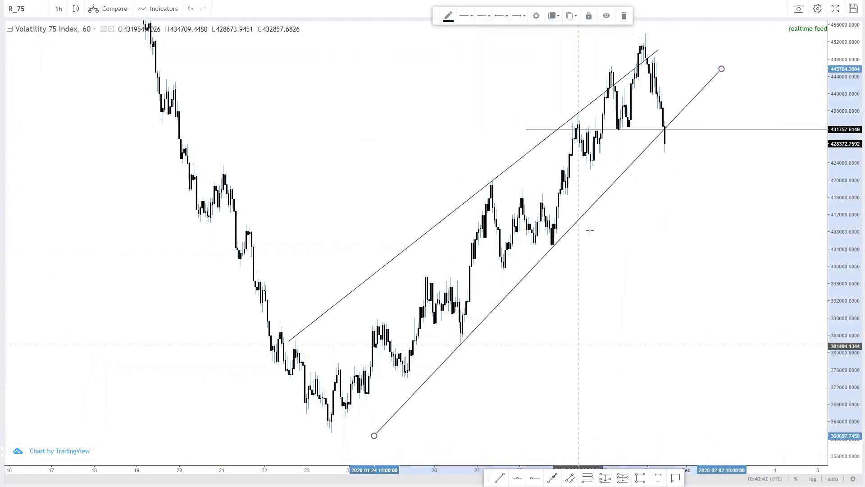
{"action": "left_click", "coordinate": [659, 20]}
{"action": "mouse_move", "coordinate": [659, 51]}
{"action": "left_mouse_down"}
{"action": "mouse_move", "coordinate": [653, 23]}
{"action": "mouse_move", "coordinate": [662, 22]}
{"action": "left_mouse_up"}
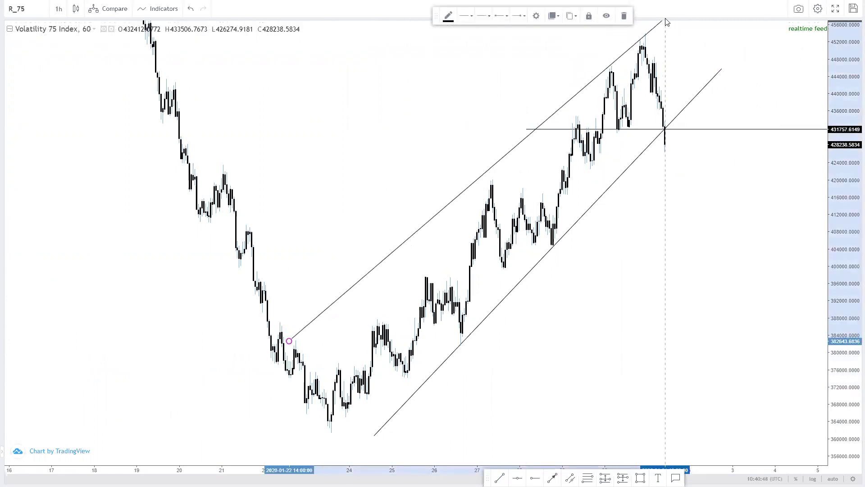
Extend the upper channel line down-left and out to about 457,000 near the peak.
{"action": "scroll", "coordinate": [453, 291], "scroll_direction": "up", "scroll_amount": 5}
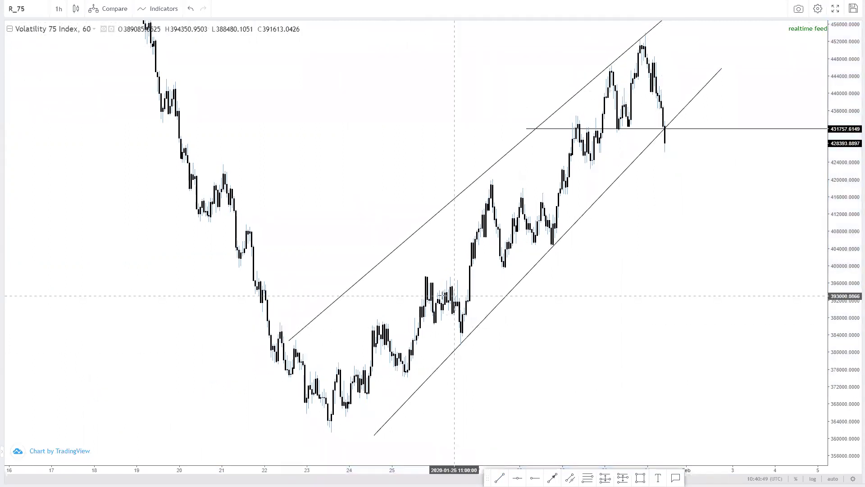
{"action": "left_click_drag", "start_coordinate": [478, 282], "coordinate": [616, 263]}
{"action": "scroll", "coordinate": [541, 243], "scroll_direction": "down", "scroll_amount": 3}
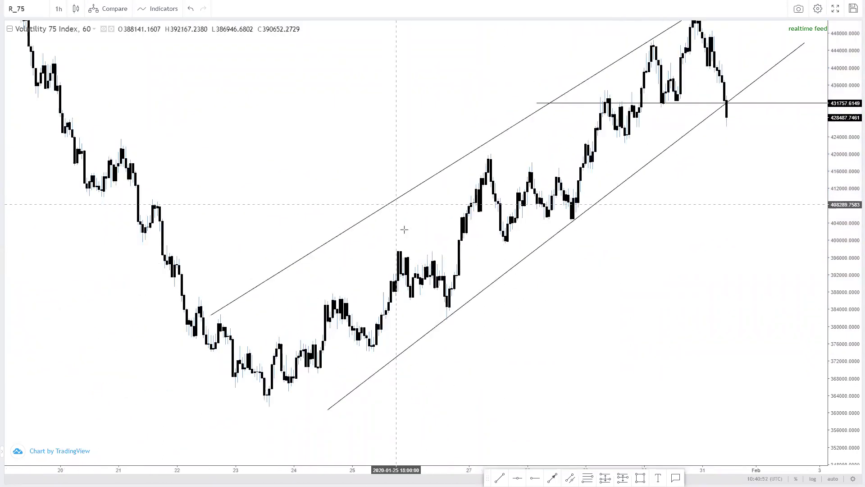
{"action": "scroll", "coordinate": [146, 345], "scroll_direction": "down", "scroll_amount": 1}
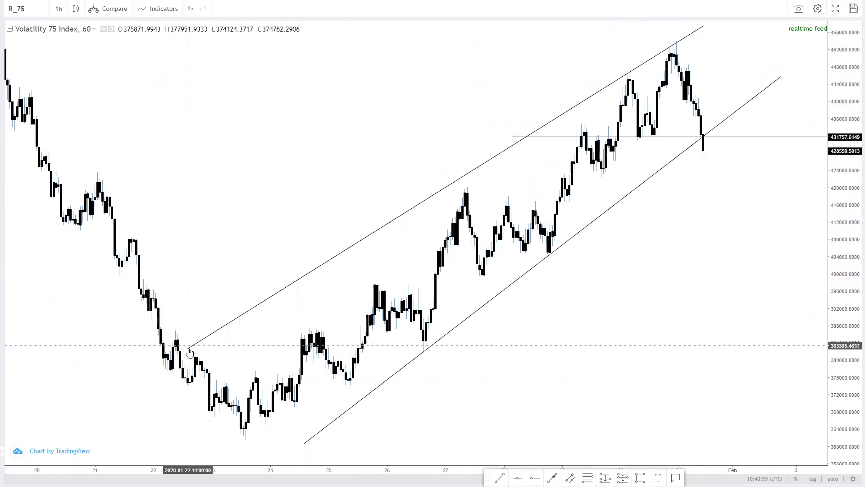
{"action": "left_click_drag", "start_coordinate": [190, 351], "coordinate": [168, 366]}
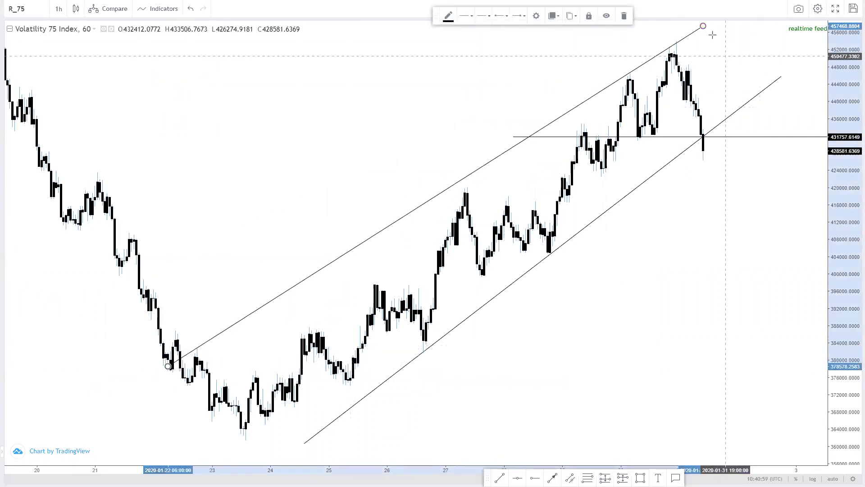
{"action": "left_click_drag", "start_coordinate": [706, 31], "coordinate": [712, 29]}
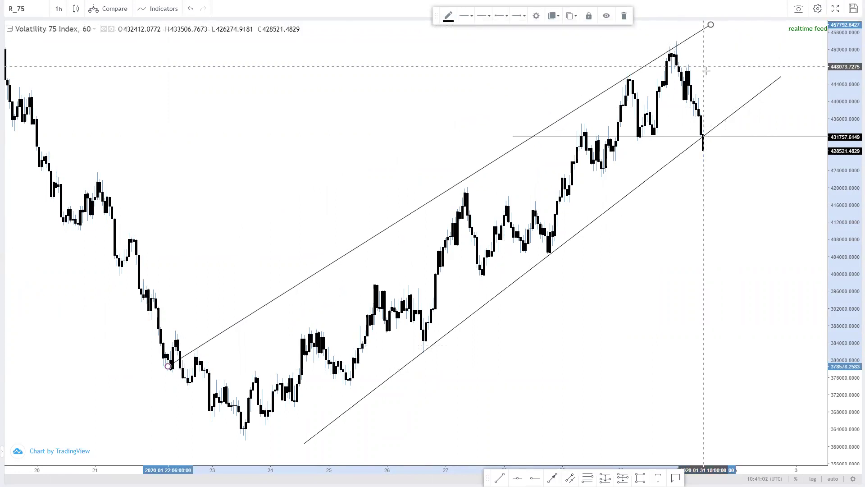
{"action": "scroll", "coordinate": [718, 264], "scroll_direction": "up", "scroll_amount": 5}
{"action": "left_click", "coordinate": [743, 207]}
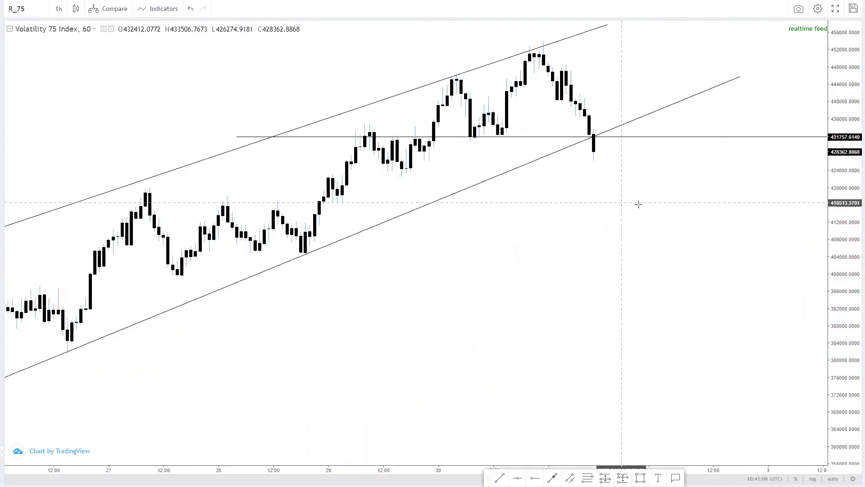
Draw projection arrows from the last candle's low up to about 442,800, then down toward 372,000.
{"action": "scroll", "coordinate": [662, 225], "scroll_direction": "down", "scroll_amount": 3}
{"action": "scroll", "coordinate": [687, 246], "scroll_direction": "up", "scroll_amount": 2}
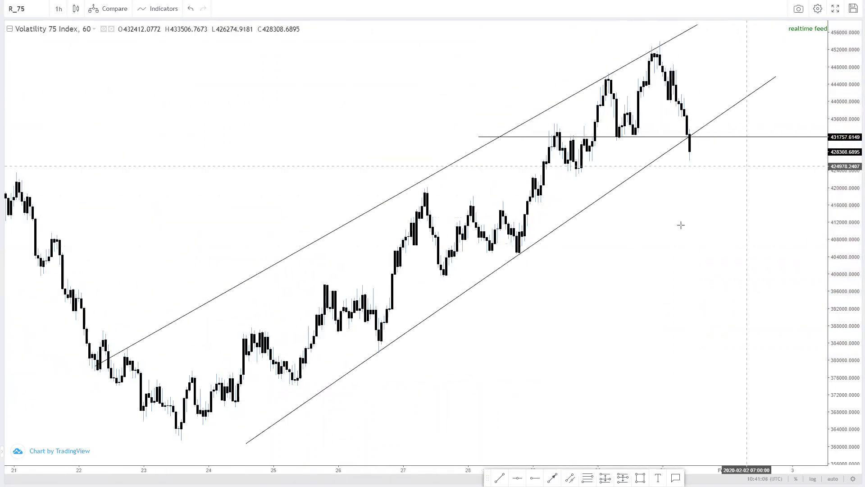
{"action": "scroll", "coordinate": [634, 254], "scroll_direction": "up", "scroll_amount": 1}
{"action": "scroll", "coordinate": [634, 253], "scroll_direction": "up", "scroll_amount": 1}
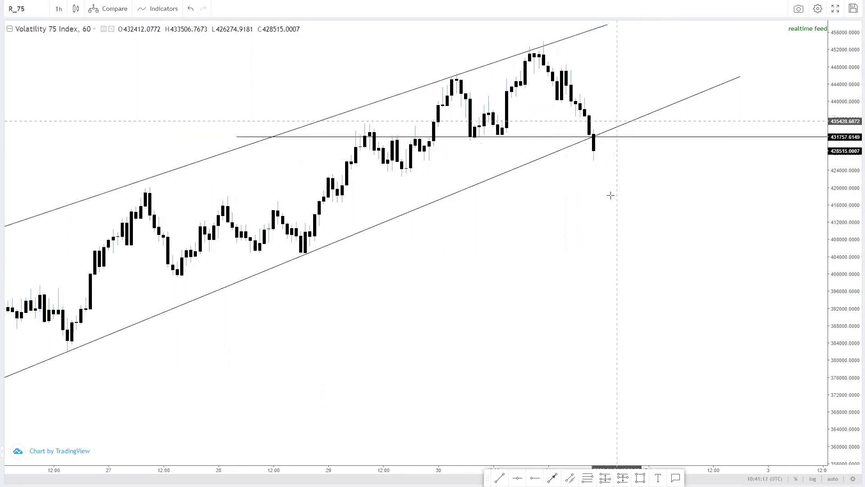
{"action": "left_click", "coordinate": [593, 159]}
{"action": "left_click", "coordinate": [631, 89]}
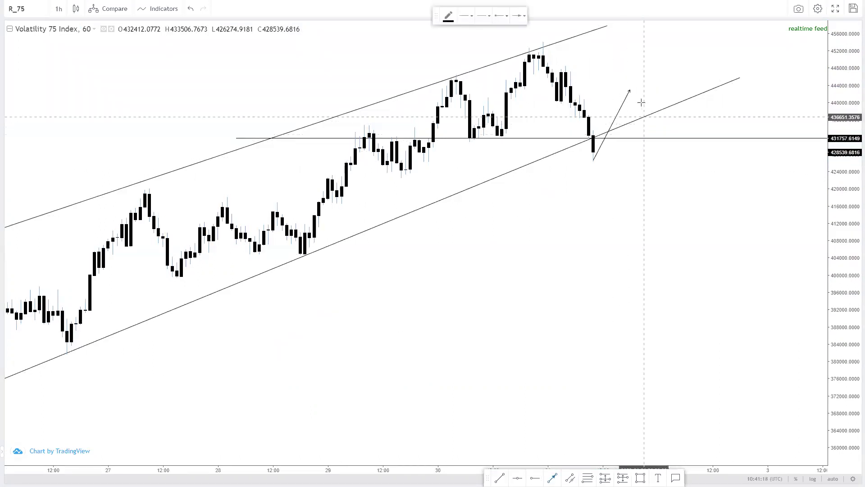
{"action": "left_click", "coordinate": [725, 392]}
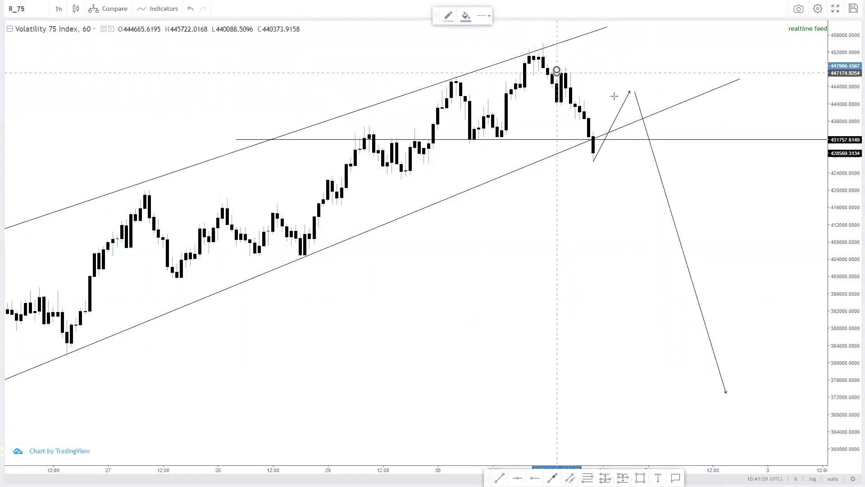
Draw a supply-zone rectangle from about 443,284 to 447,906 over the recent high, stretched right.
{"action": "left_click_drag", "start_coordinate": [557, 70], "coordinate": [670, 91]}
{"action": "left_click_drag", "start_coordinate": [747, 91], "coordinate": [800, 91]}
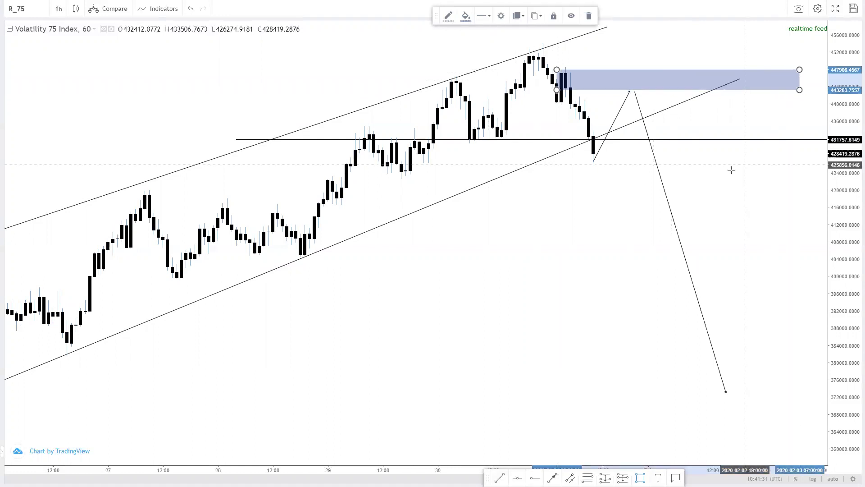
{"action": "left_click", "coordinate": [701, 361]}
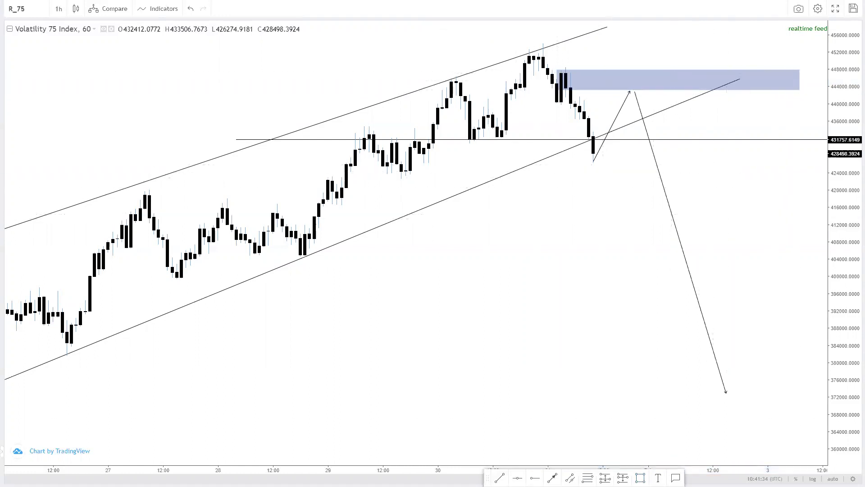
{"action": "left_click", "coordinate": [630, 85]}
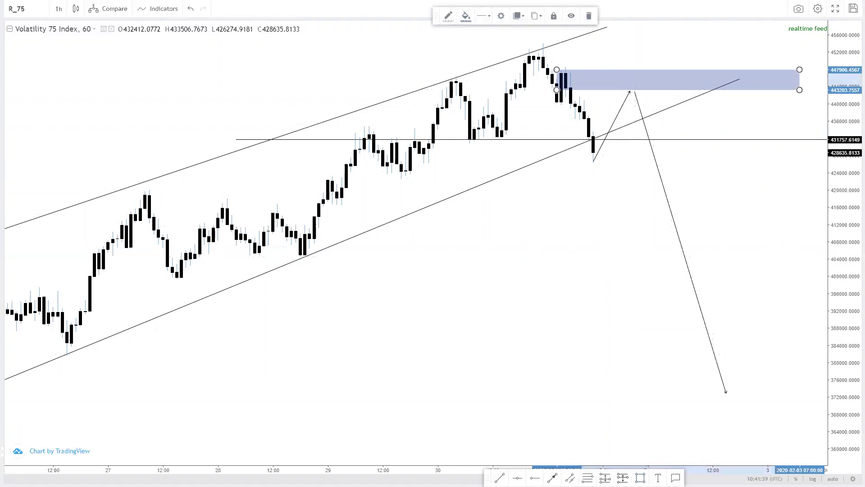
Place a short position at the arrow peak: entry 442,995, stop 452,087, target 370,186.
{"action": "left_click", "coordinate": [632, 85]}
{"action": "left_click_drag", "start_coordinate": [630, 28], "coordinate": [628, 52]}
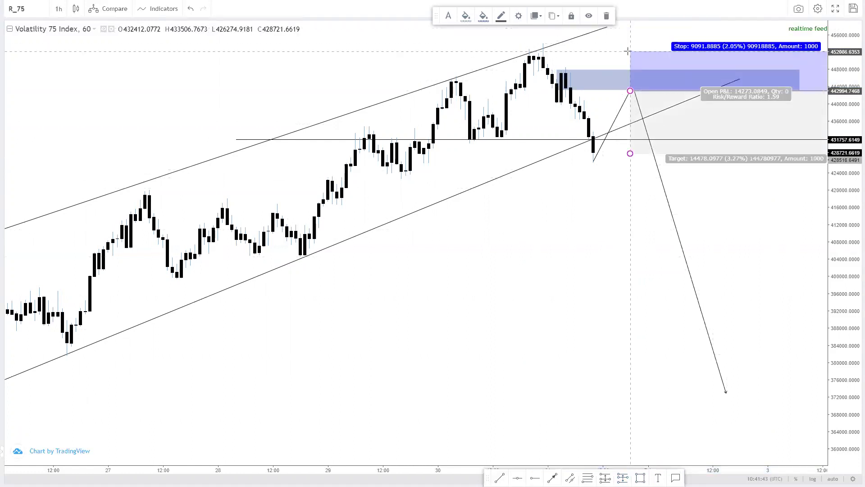
{"action": "left_click_drag", "start_coordinate": [626, 153], "coordinate": [618, 412]}
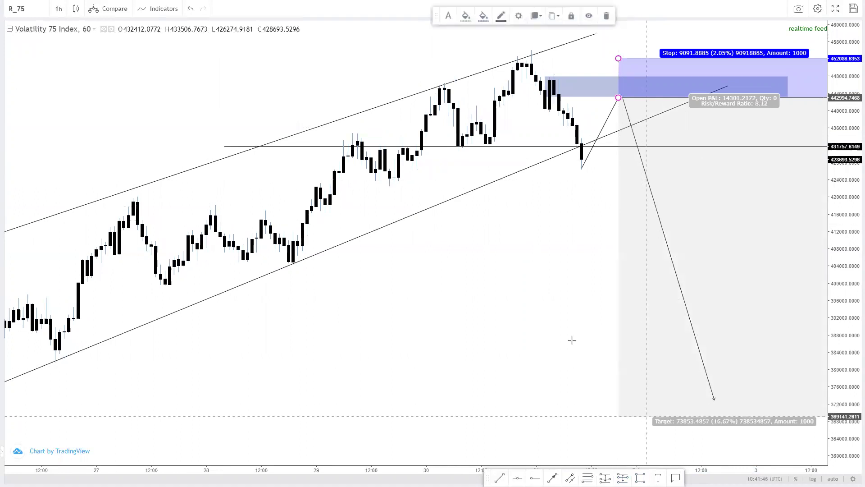
{"action": "scroll", "coordinate": [477, 288], "scroll_direction": "down", "scroll_amount": 2}
{"action": "left_click_drag", "start_coordinate": [381, 247], "coordinate": [335, 223]}
{"action": "left_click_drag", "start_coordinate": [467, 163], "coordinate": [434, 153]}
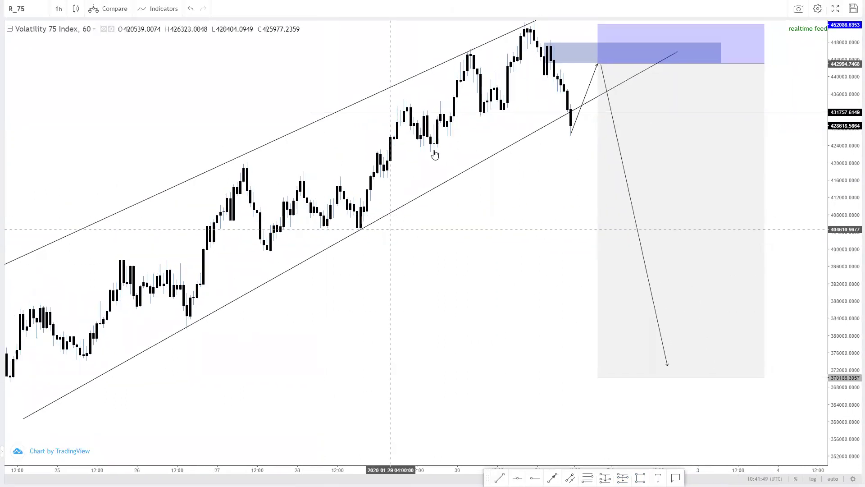
Delete both channel trend lines and check the short position's levels.
{"action": "left_click", "coordinate": [448, 181]}
{"action": "key", "text": "Delete"}
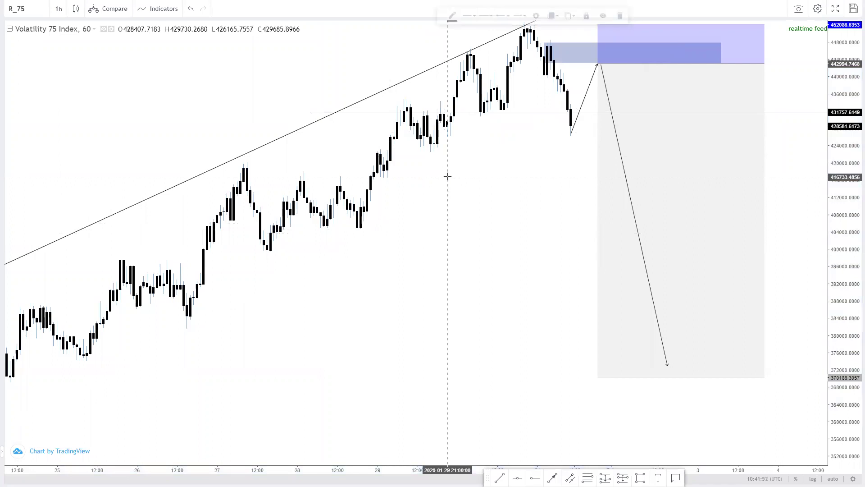
{"action": "left_click", "coordinate": [415, 80]}
{"action": "key", "text": "Delete"}
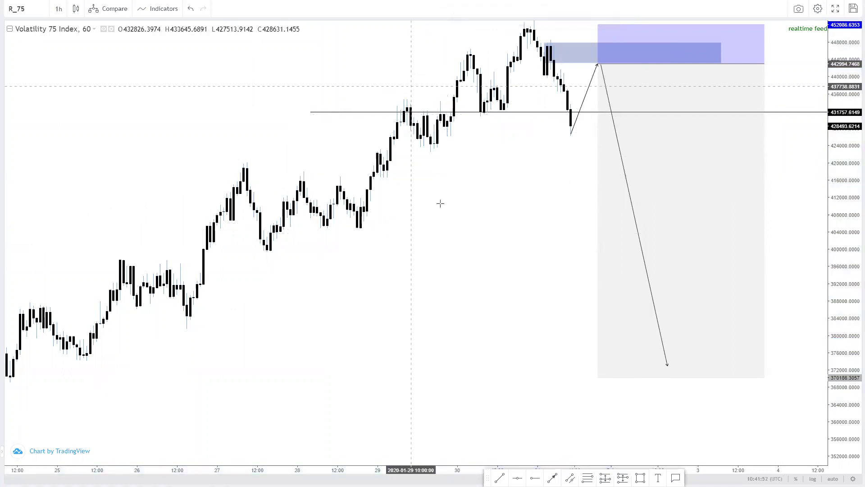
{"action": "scroll", "coordinate": [449, 193], "scroll_direction": "up", "scroll_amount": 1}
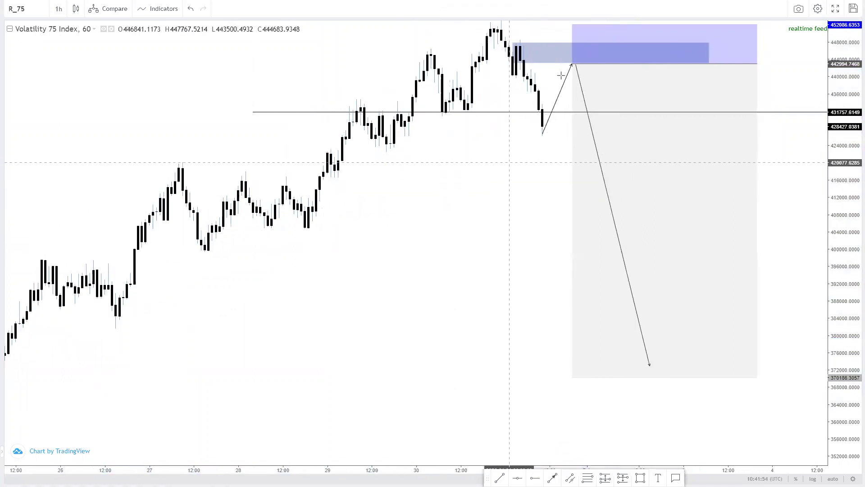
{"action": "left_click", "coordinate": [611, 72]}
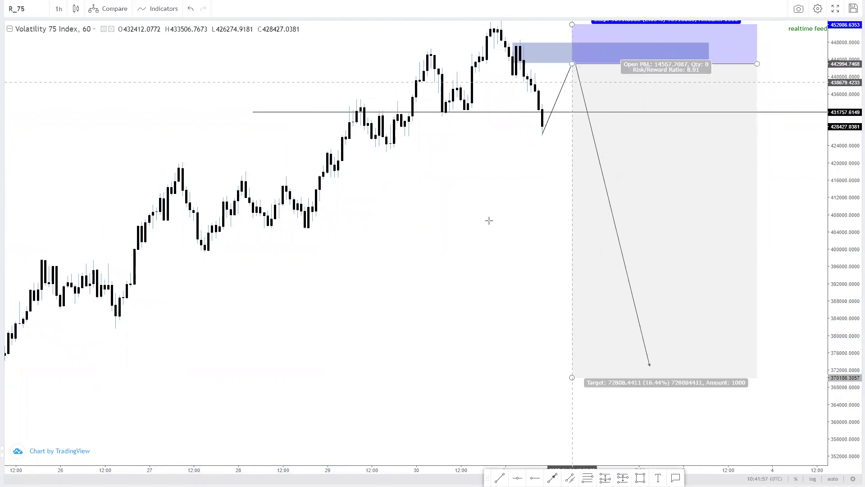
{"action": "left_click", "coordinate": [282, 234]}
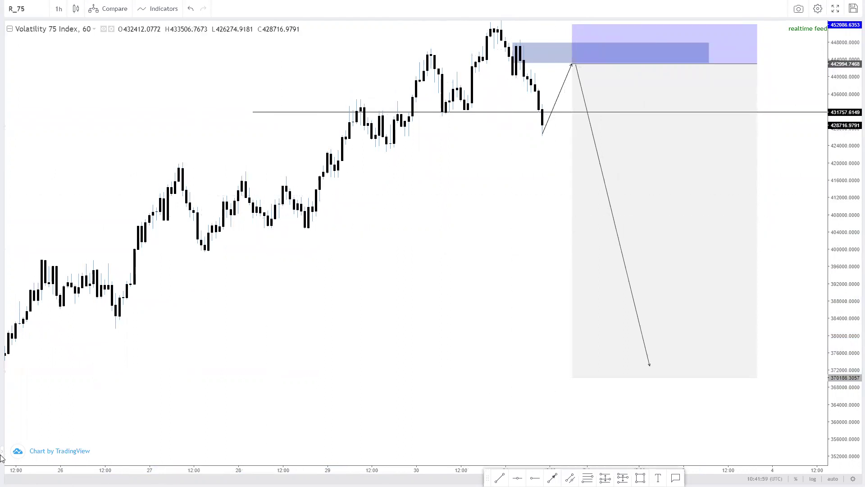
{"action": "left_click", "coordinate": [1, 172]}
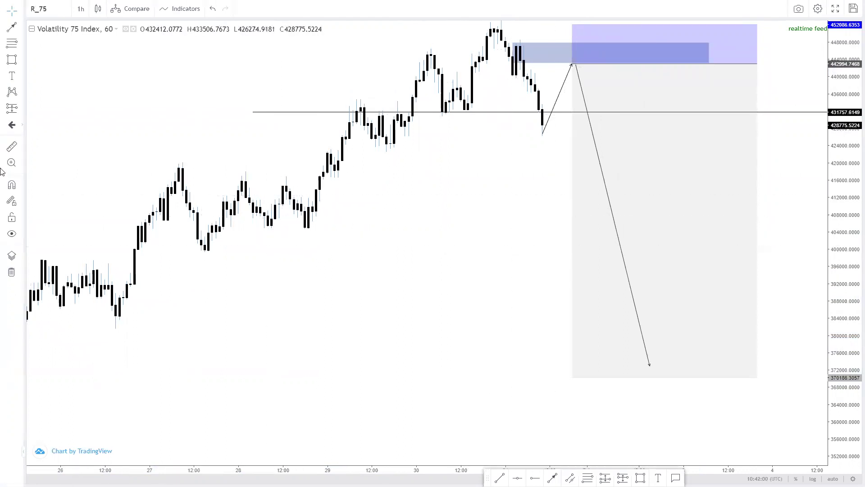
Copy the 24–25 Jan bars as a Bars Pattern and place the ghost bars after the last candle.
{"action": "left_click", "coordinate": [23, 112]}
{"action": "left_click", "coordinate": [77, 218]}
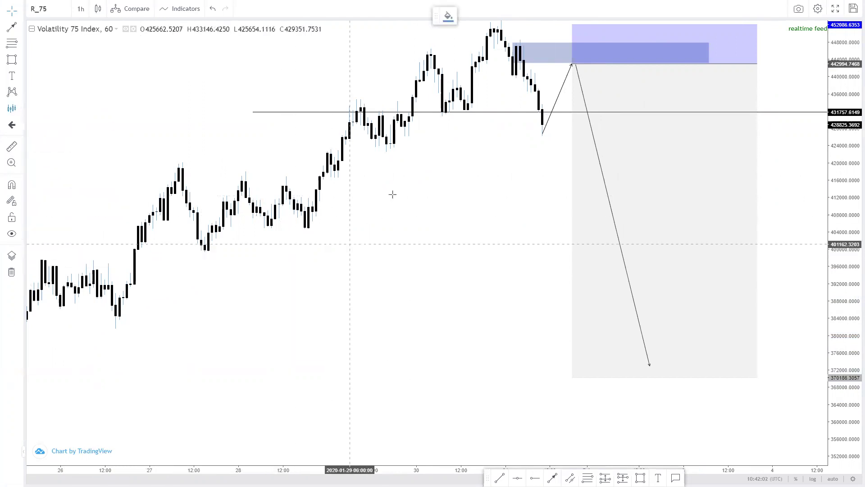
{"action": "scroll", "coordinate": [375, 257], "scroll_direction": "down", "scroll_amount": 2}
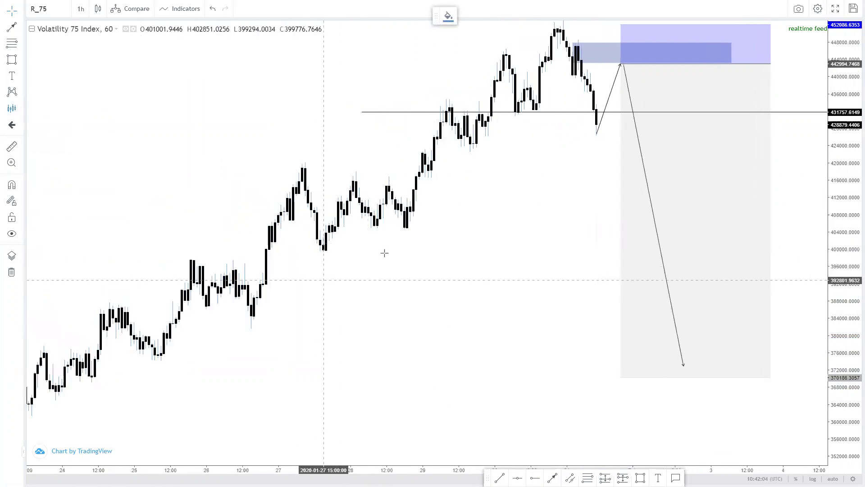
{"action": "scroll", "coordinate": [315, 329], "scroll_direction": "down", "scroll_amount": 1}
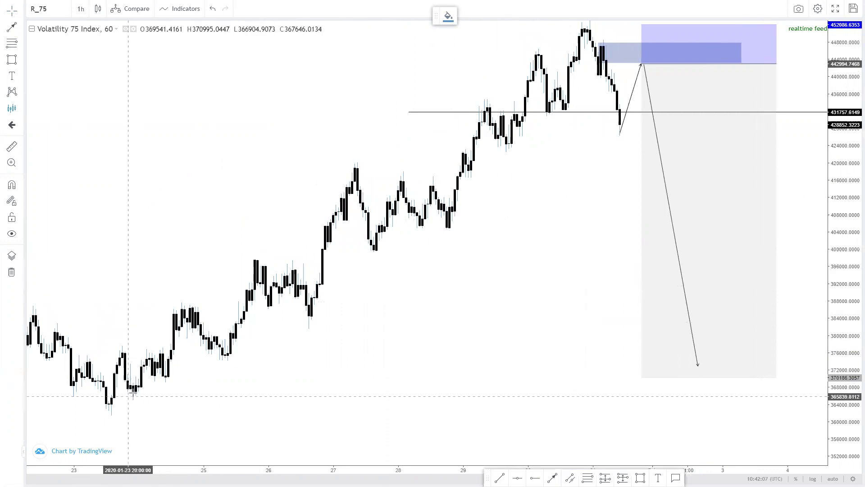
{"action": "left_click", "coordinate": [131, 353]}
{"action": "left_click", "coordinate": [177, 347]}
{"action": "mouse_move", "coordinate": [162, 352]}
{"action": "left_mouse_down"}
{"action": "mouse_move", "coordinate": [217, 343]}
{"action": "mouse_move", "coordinate": [613, 193]}
{"action": "mouse_move", "coordinate": [674, 136]}
{"action": "mouse_move", "coordinate": [664, 160]}
{"action": "mouse_move", "coordinate": [659, 149]}
{"action": "mouse_move", "coordinate": [675, 185]}
{"action": "left_mouse_up"}
{"action": "left_click_drag", "start_coordinate": [649, 147], "coordinate": [677, 122]}
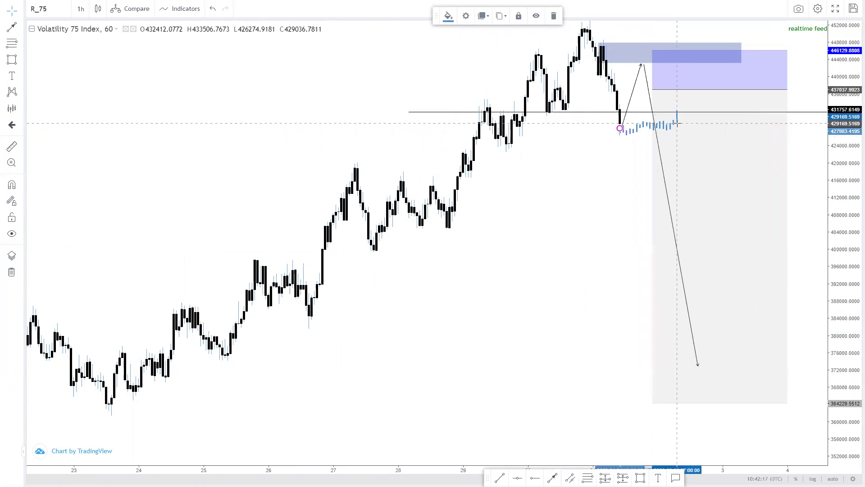
{"action": "left_click", "coordinate": [630, 161]}
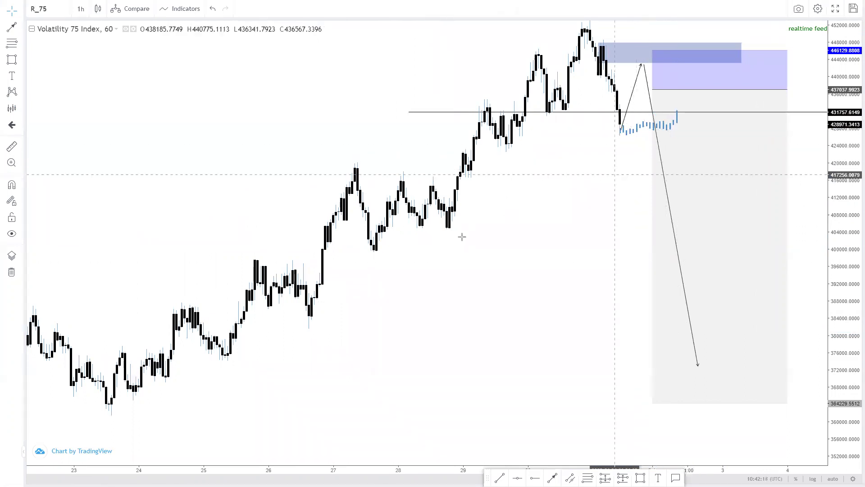
{"action": "left_click_drag", "start_coordinate": [608, 398], "coordinate": [610, 396]}
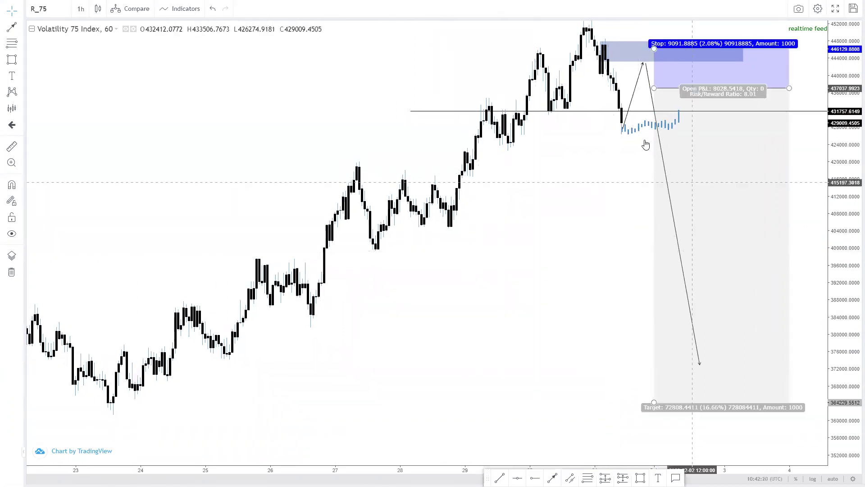
Draw a support trend line under the ghost bars and lower the short position's entry to about 426,692.
{"action": "left_click", "coordinate": [500, 478]}
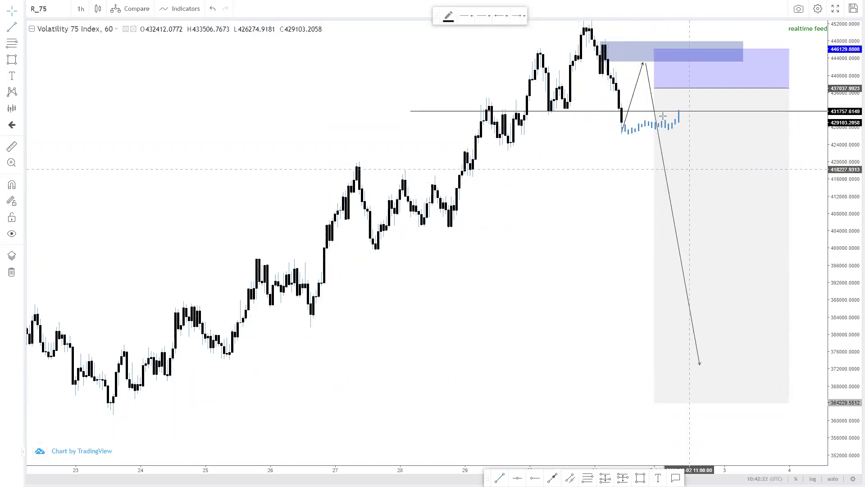
{"action": "left_click", "coordinate": [626, 134]}
{"action": "left_click", "coordinate": [723, 120]}
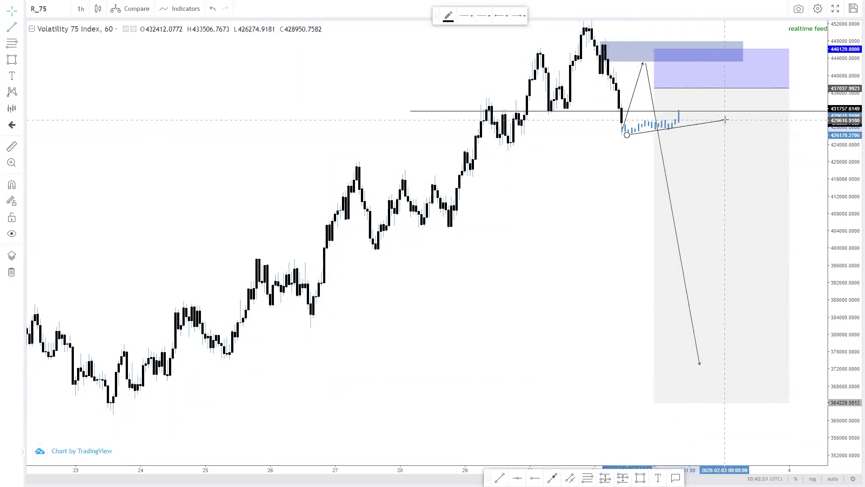
{"action": "left_click_drag", "start_coordinate": [716, 162], "coordinate": [733, 207]}
{"action": "left_click", "coordinate": [682, 224]}
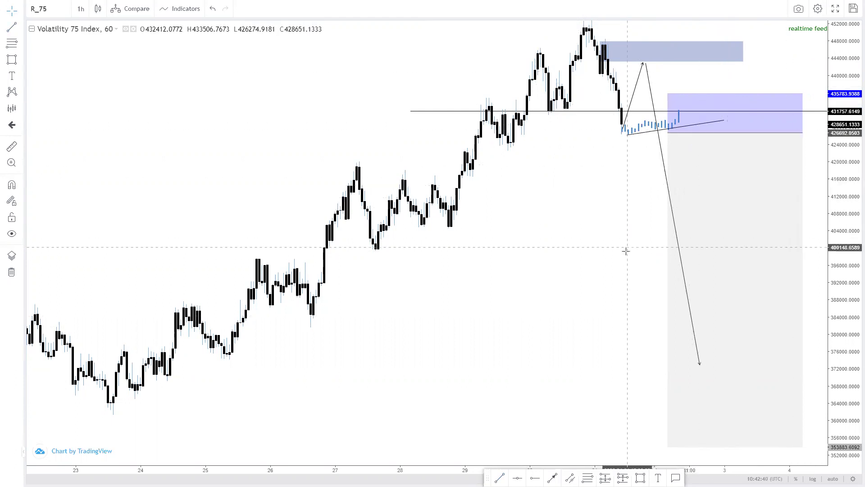
{"action": "scroll", "coordinate": [626, 251], "scroll_direction": "down", "scroll_amount": 3}
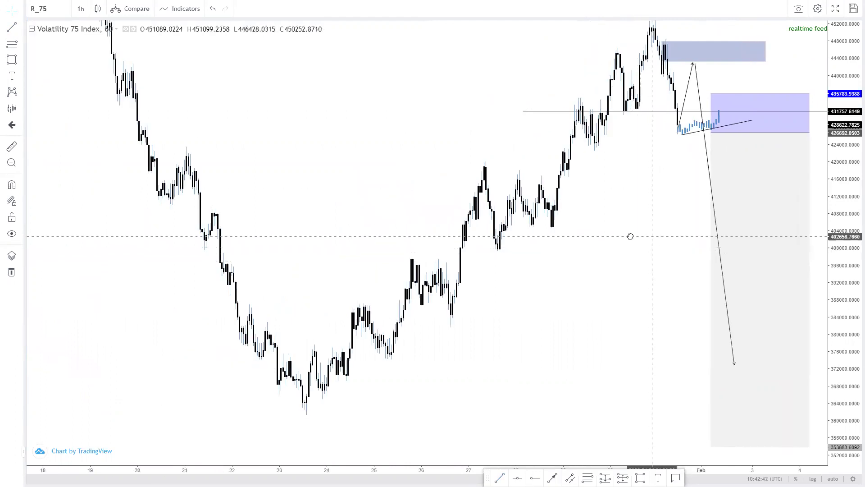
{"action": "left_click_drag", "start_coordinate": [631, 236], "coordinate": [599, 243]}
{"action": "left_click", "coordinate": [684, 376]}
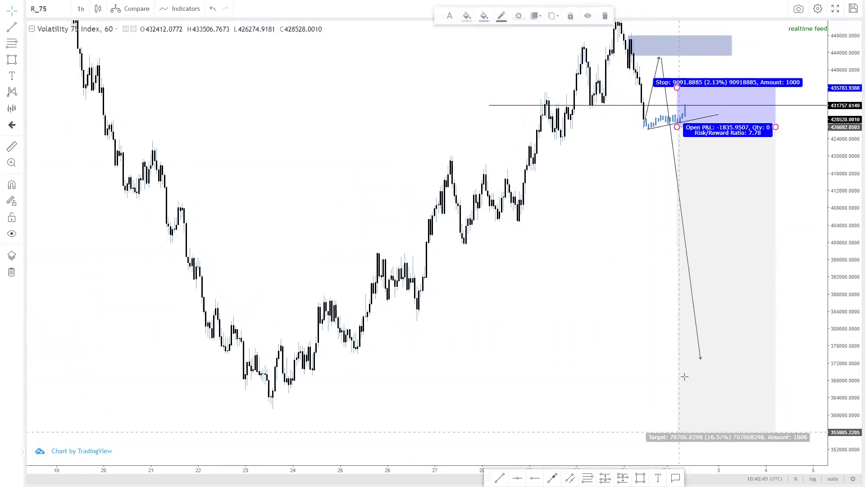
{"action": "scroll", "coordinate": [483, 334], "scroll_direction": "up", "scroll_amount": 4}
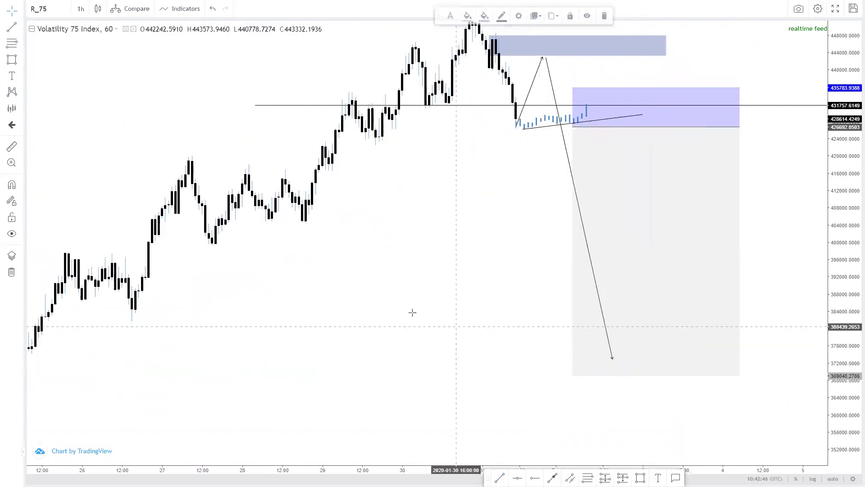
{"action": "left_click_drag", "start_coordinate": [412, 313], "coordinate": [506, 317]}
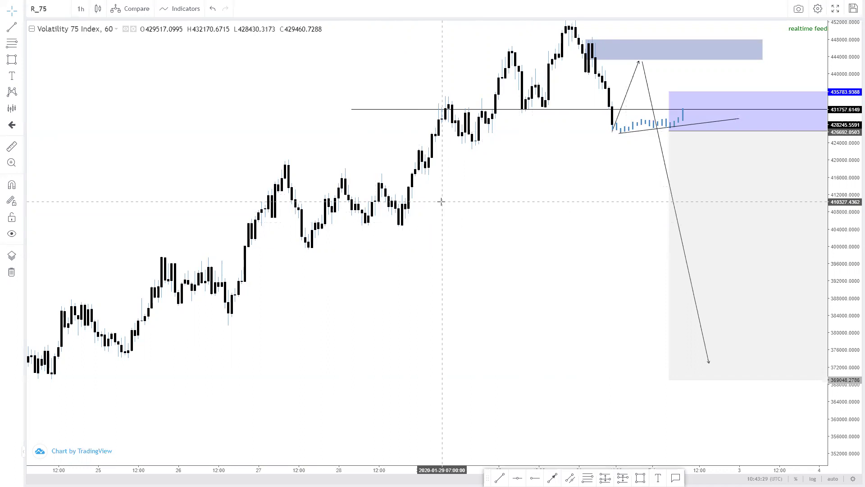
{"action": "scroll", "coordinate": [436, 194], "scroll_direction": "up", "scroll_amount": 1}
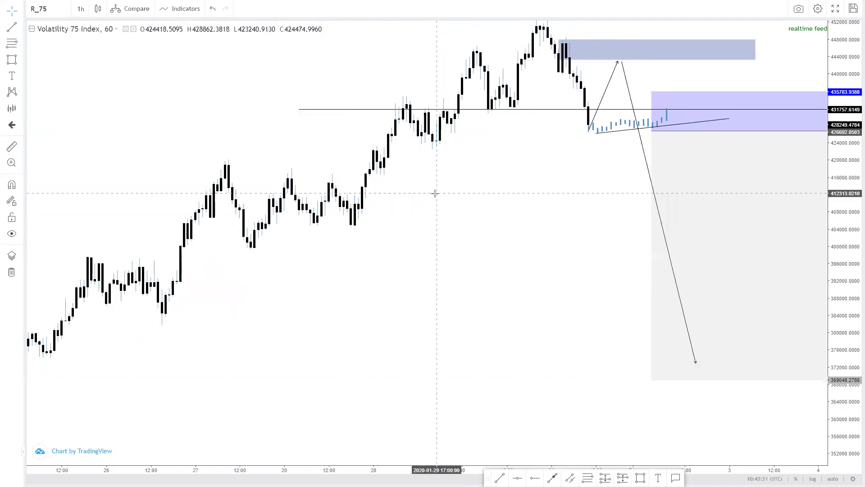